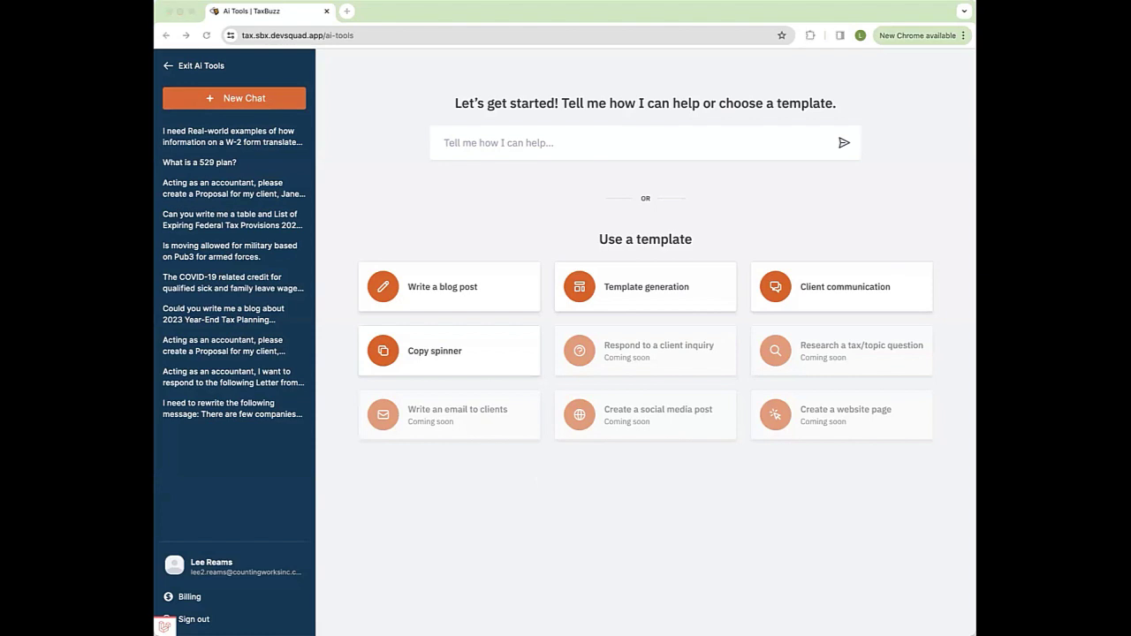
Step: Enter 'What is a 529 plan?' in the prompt box, clearing the leftover '529 plan' text, and send it
left_click(502, 142)
type("529 plan")
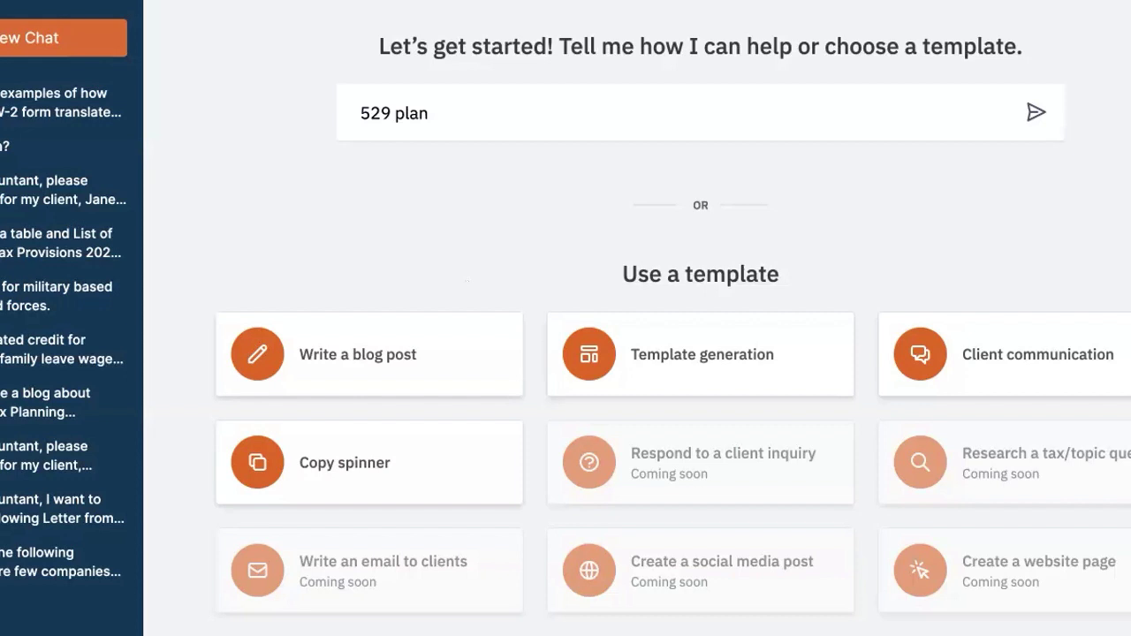
left_click(359, 113)
type("What is a 529 plan?")
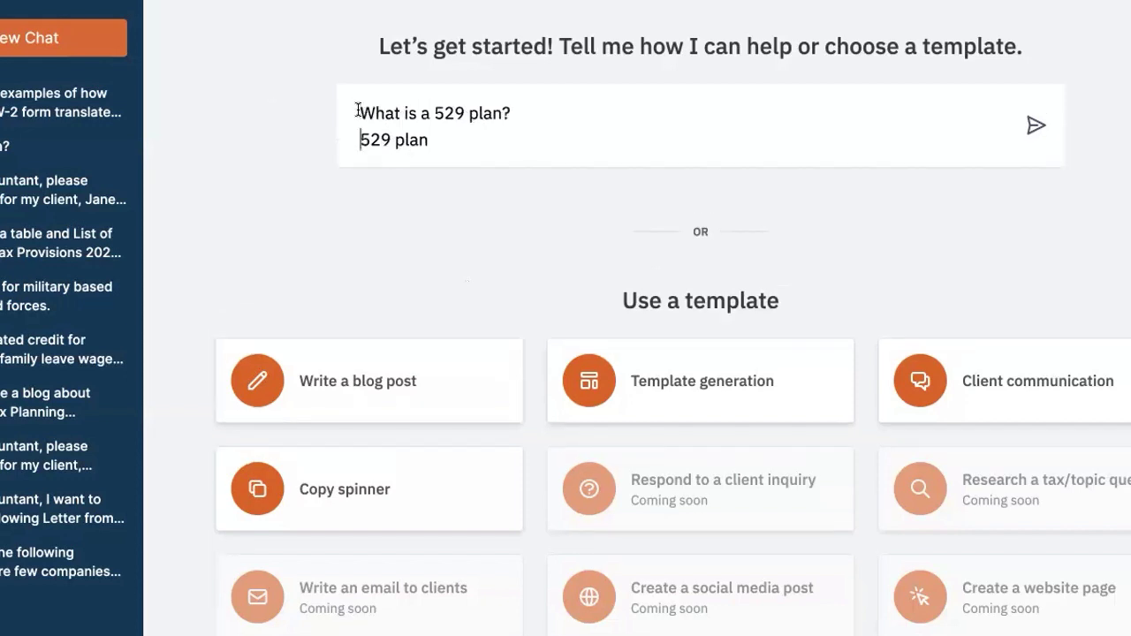
left_click_drag(428, 140, 346, 135)
key("BackSpace")
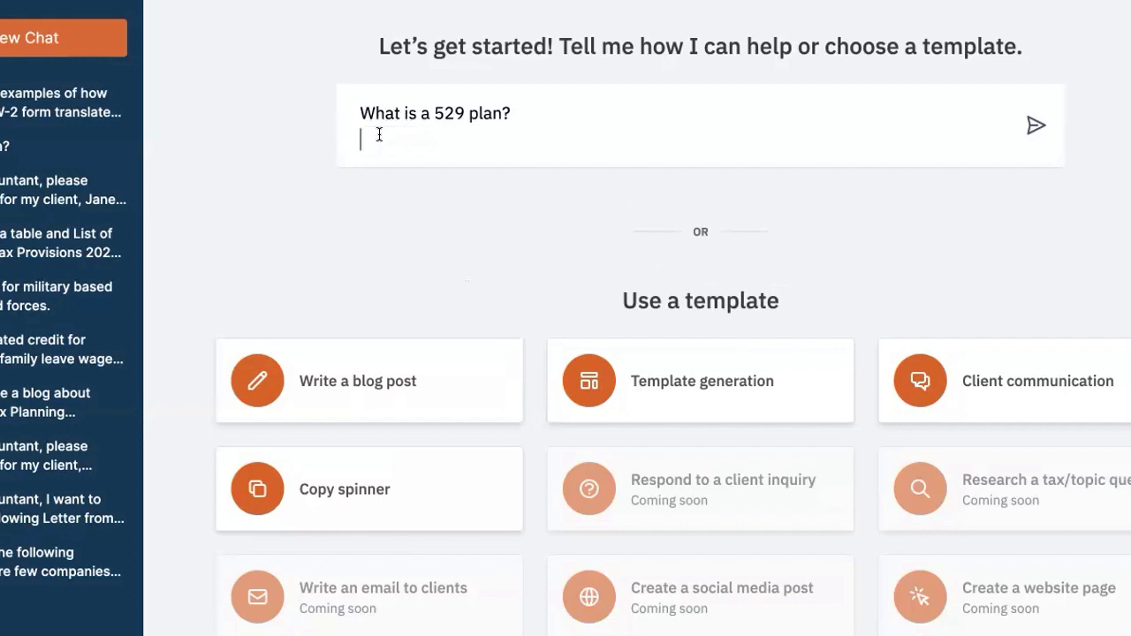
key("BackSpace")
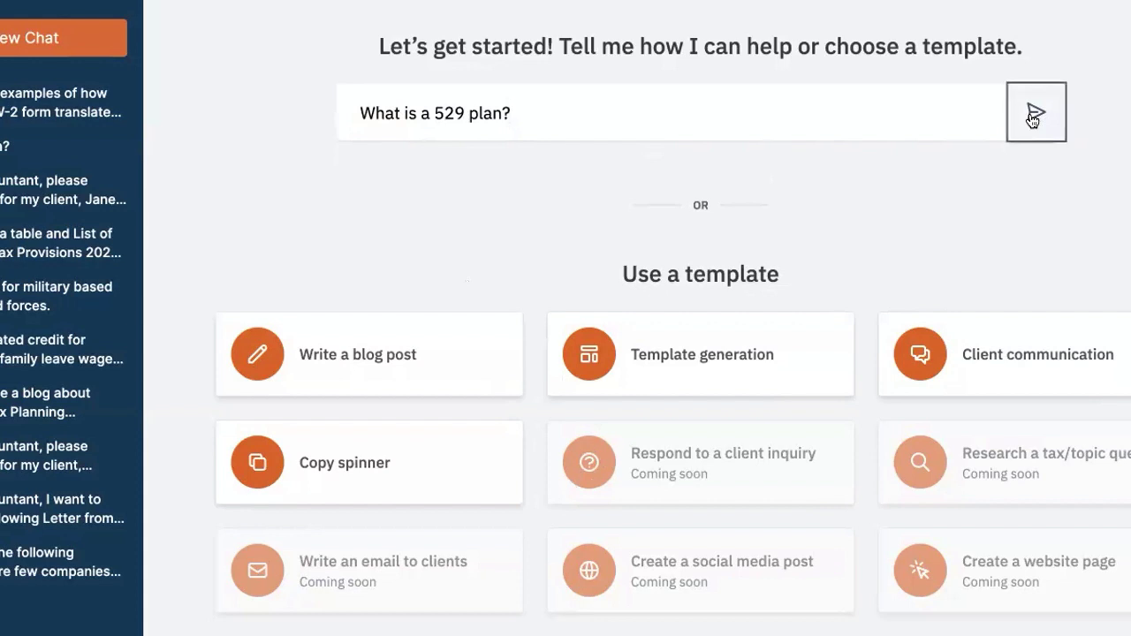
left_click(1032, 118)
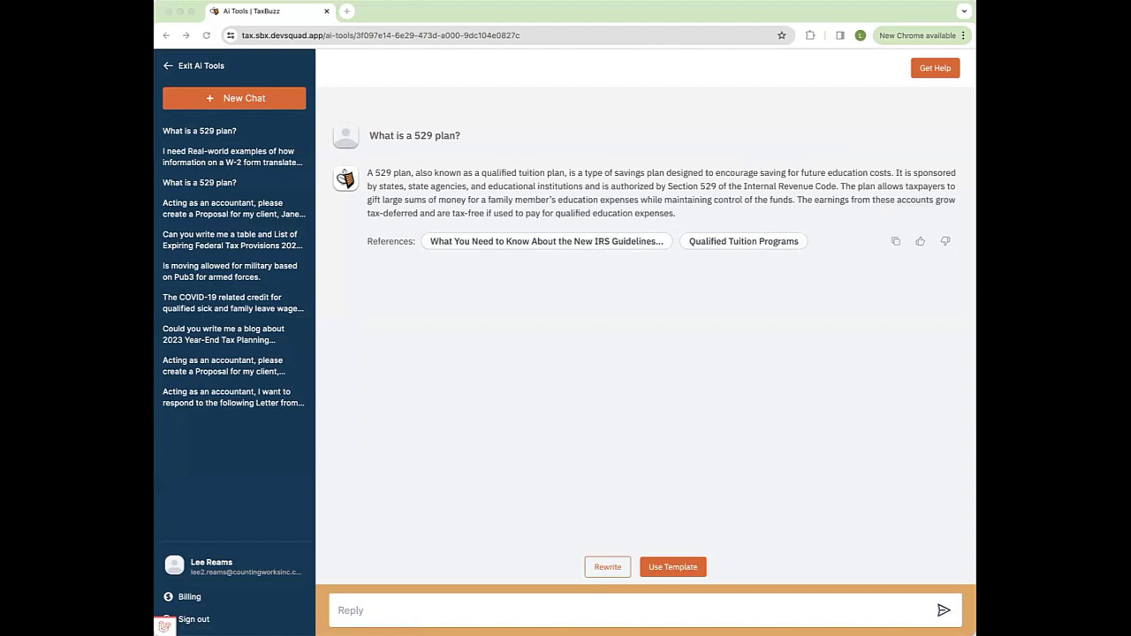
Step: Paste and send the ad agency quality 529 blog request for baby boomer grandparents, highlighting its key phrases
left_click(349, 617)
type("Could you write me a blog article about 529 plans?  Please write me an ad agency quality blog article that targets baby boomers on the importance of 529 plans in funding their grandchildren's college saving strategies. Explain how the time value of money works, the options for unused 529 plans, the ability for grandparents to participate, and any other details important to baby boomer ages grandparents.")
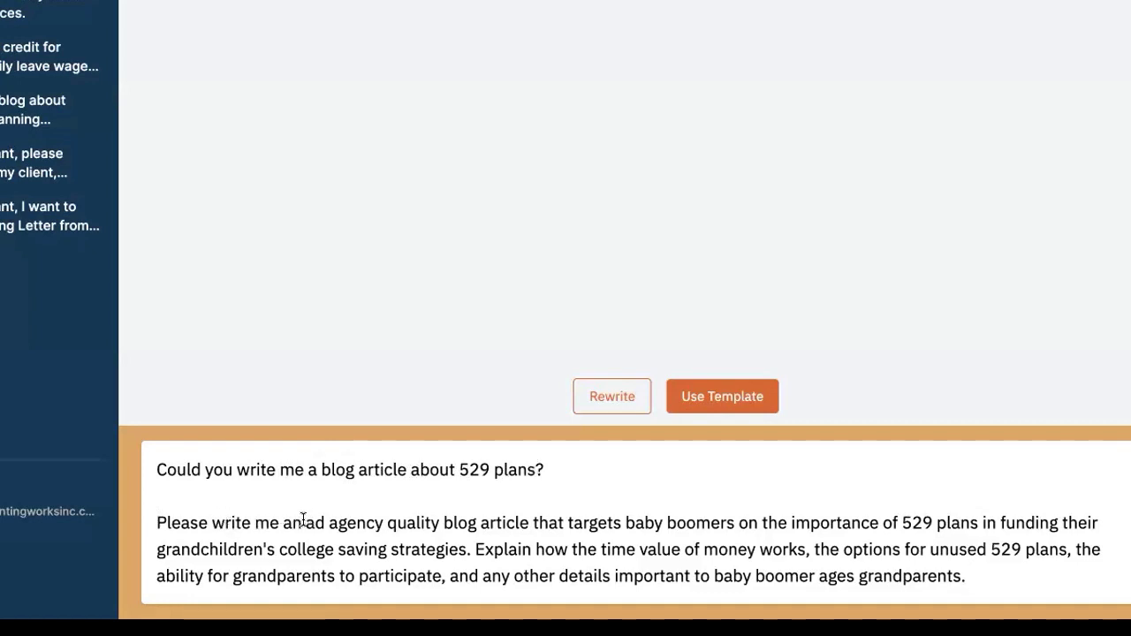
left_click_drag(306, 522, 440, 522)
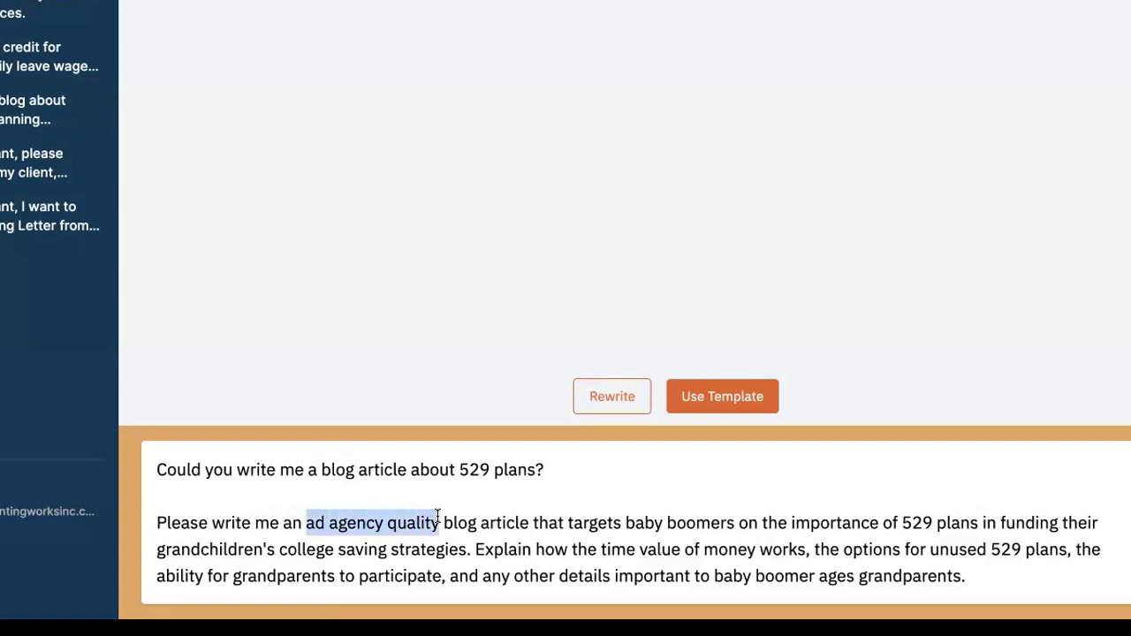
left_click_drag(572, 522, 762, 522)
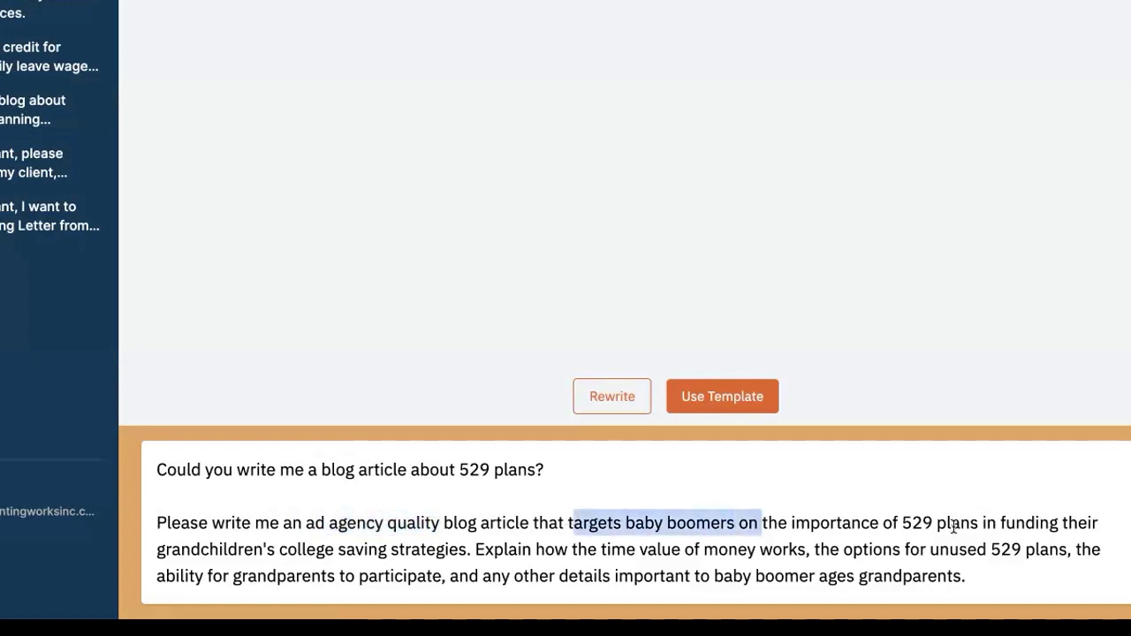
left_click_drag(334, 549, 153, 550)
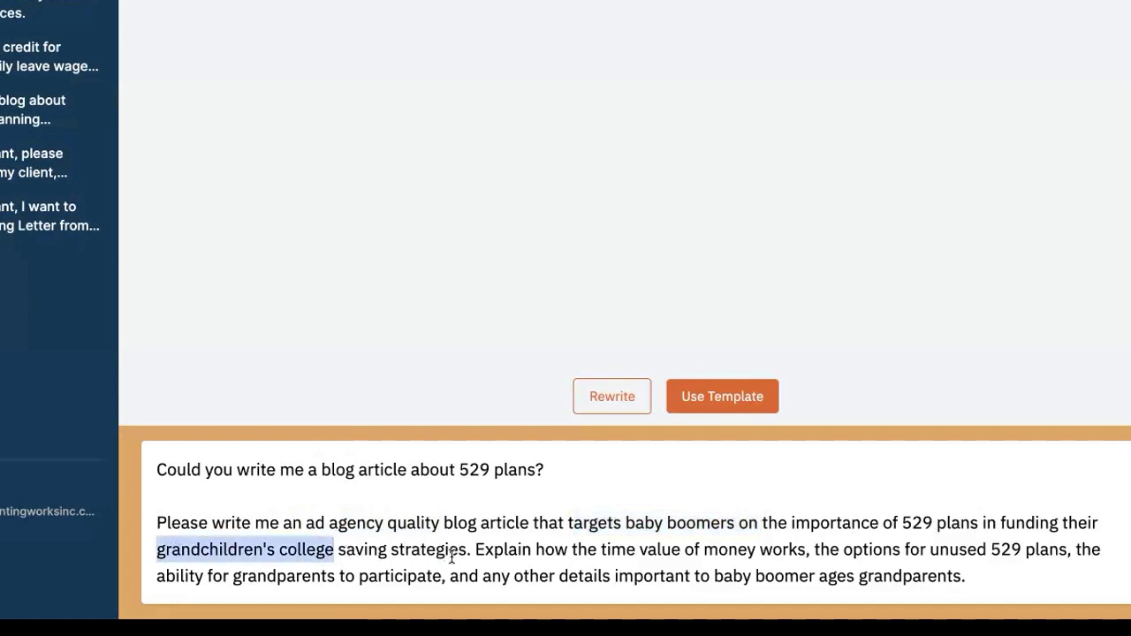
left_click(601, 549)
left_click_drag(639, 545, 1049, 548)
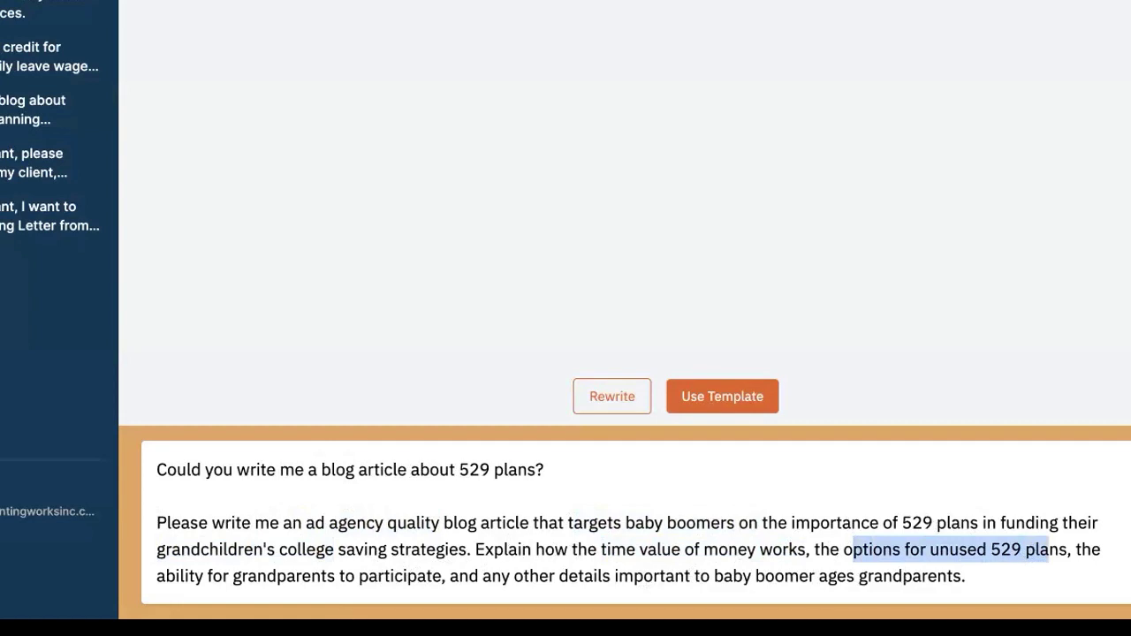
key("Return")
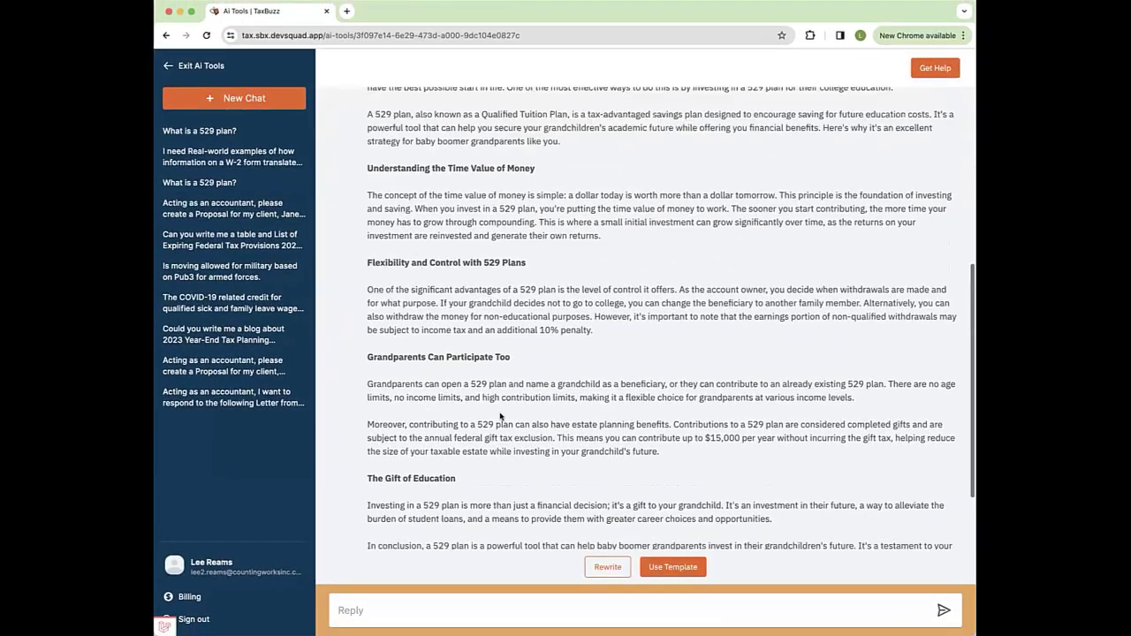
Step: Scroll through the 529 article to review its time value of money, flexibility and grandparent sections
scroll(457, 480, "up", 5)
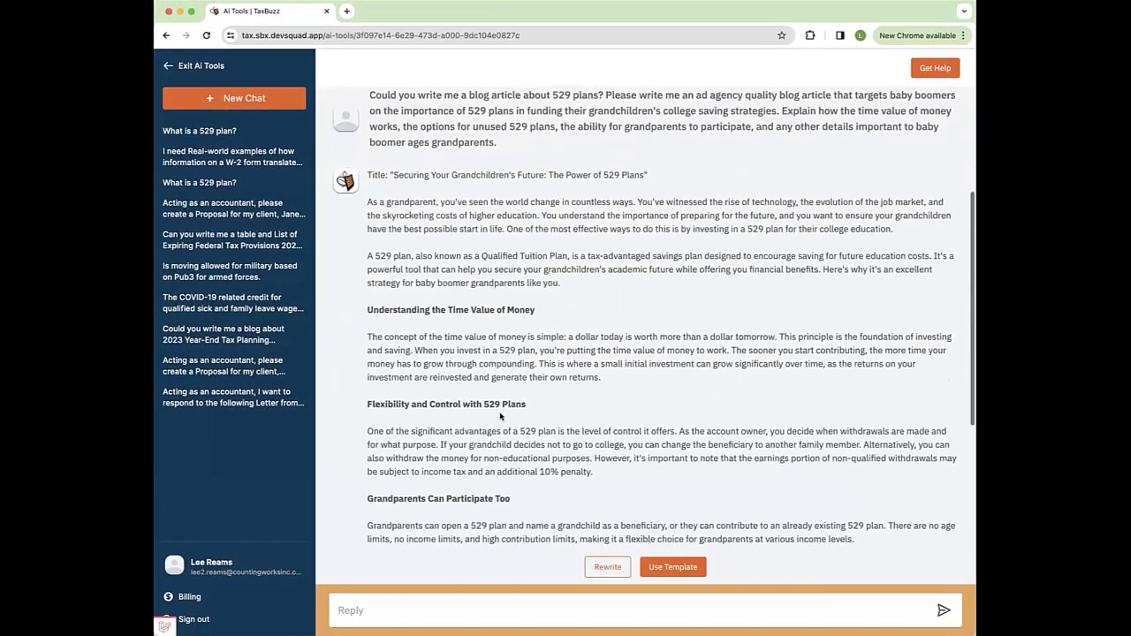
scroll(500, 414, "down", 3)
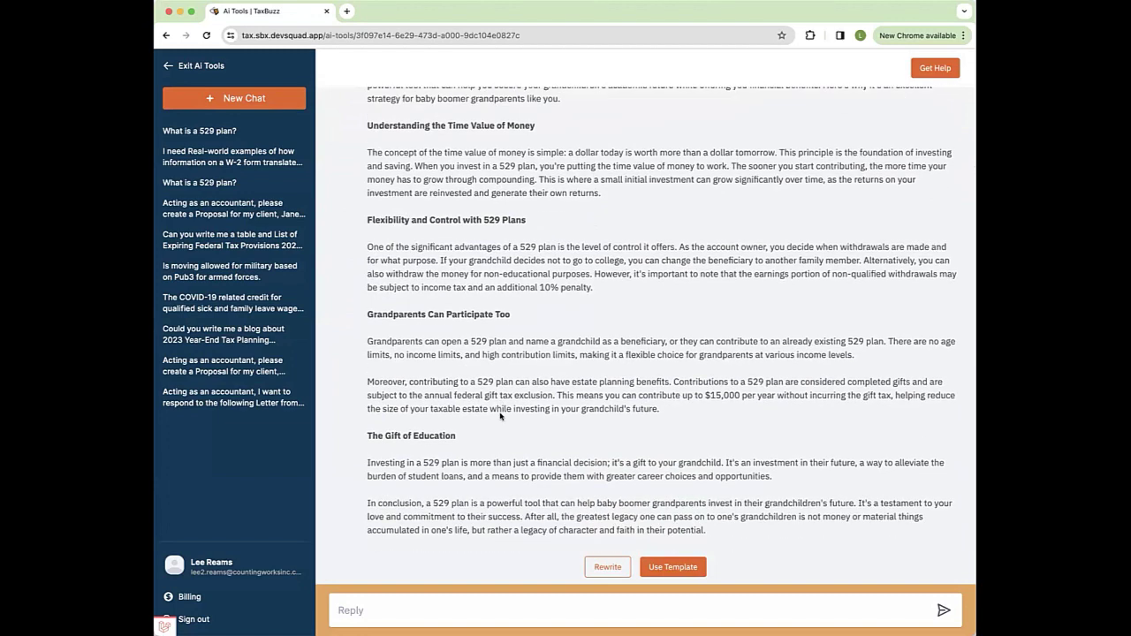
left_click(421, 502, "shift")
left_click(421, 503)
scroll(430, 501, "up", 3)
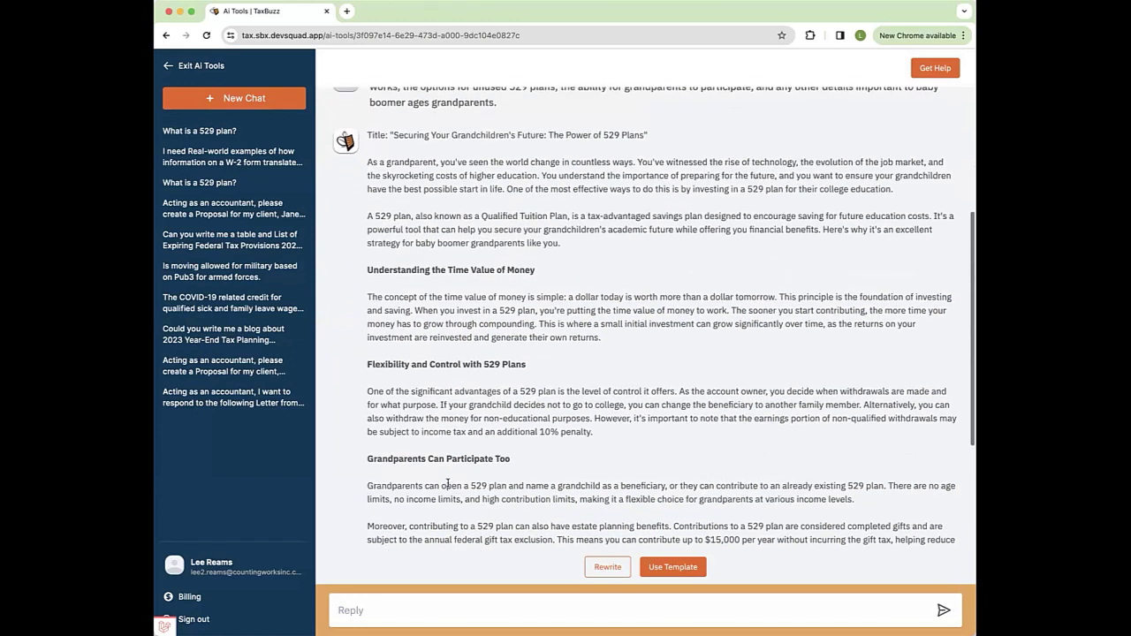
scroll(449, 483, "down", 2)
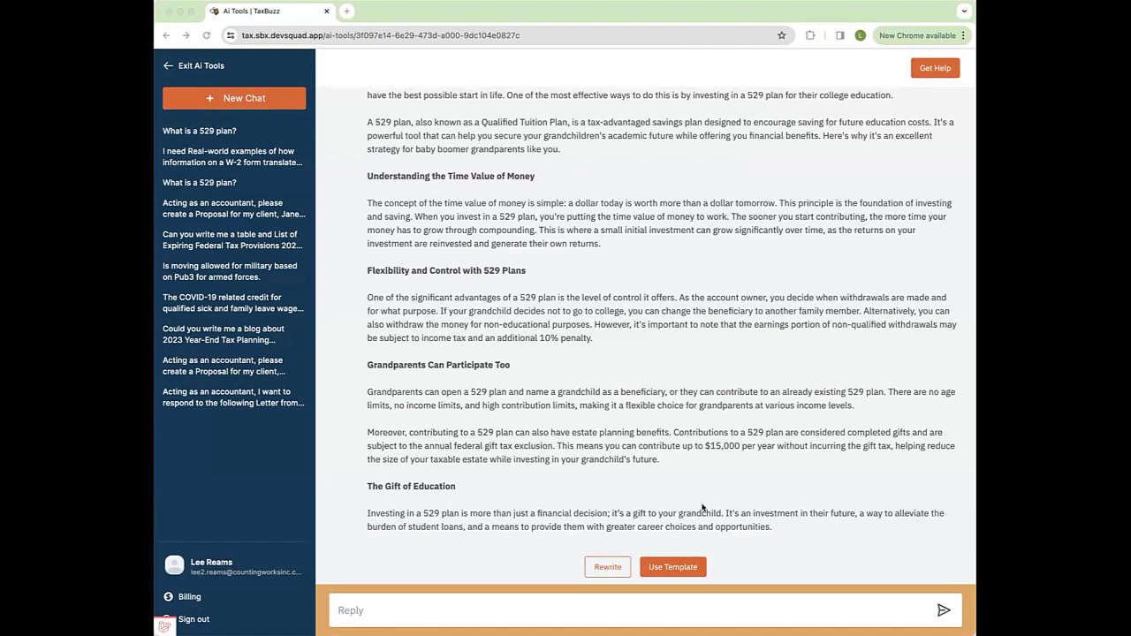
Step: Paste and send the request for a 529 client email for a married client with two young children
left_click(373, 608)
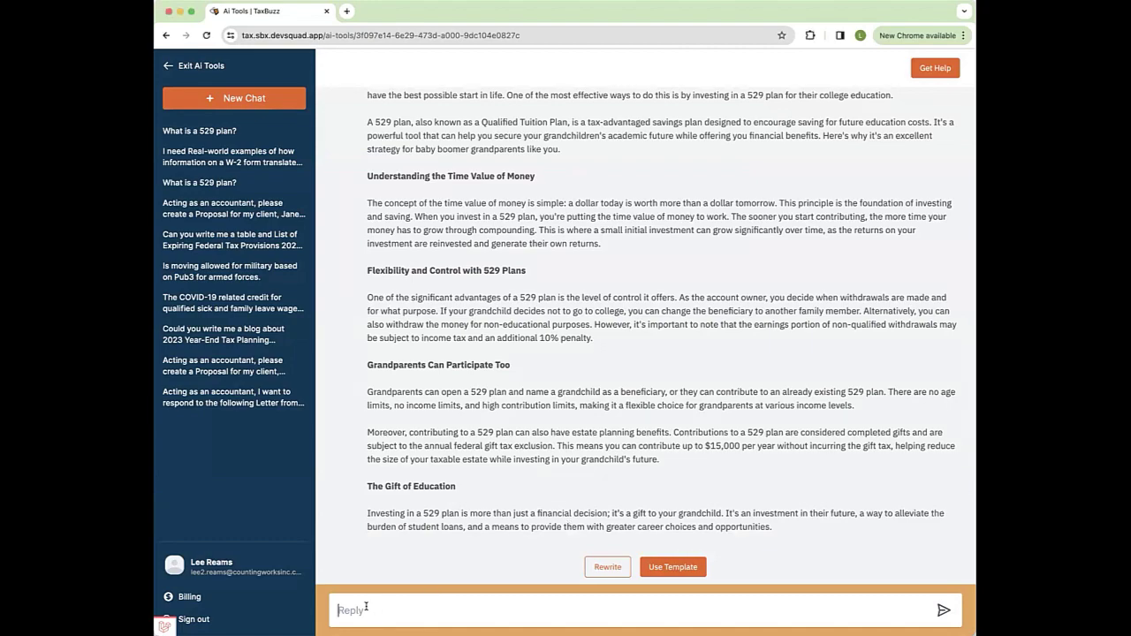
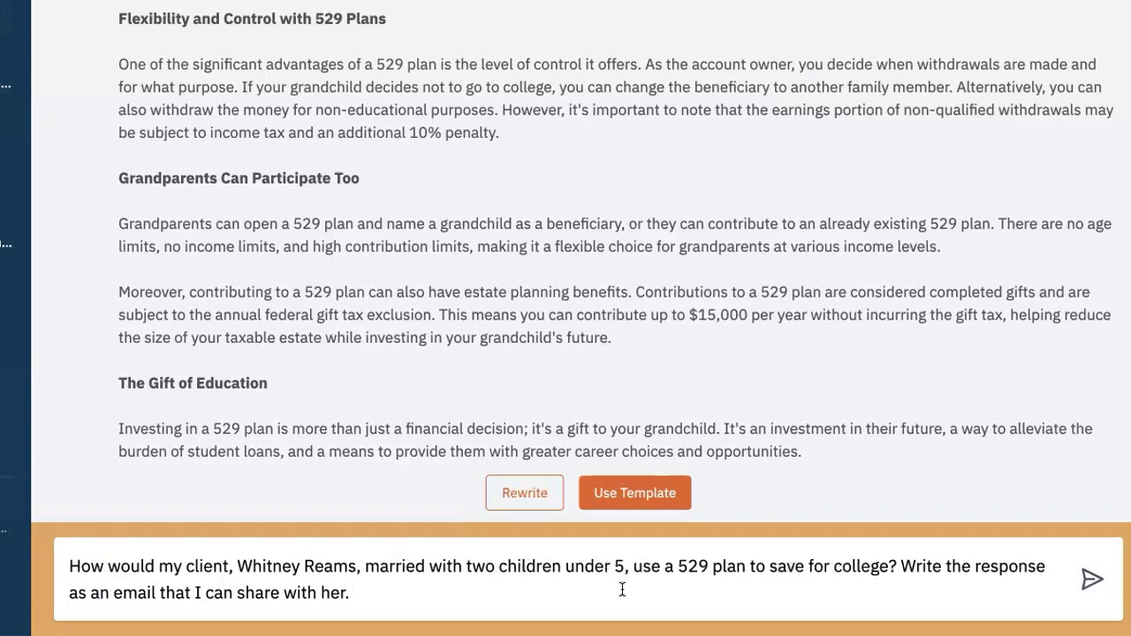
left_click(1087, 579)
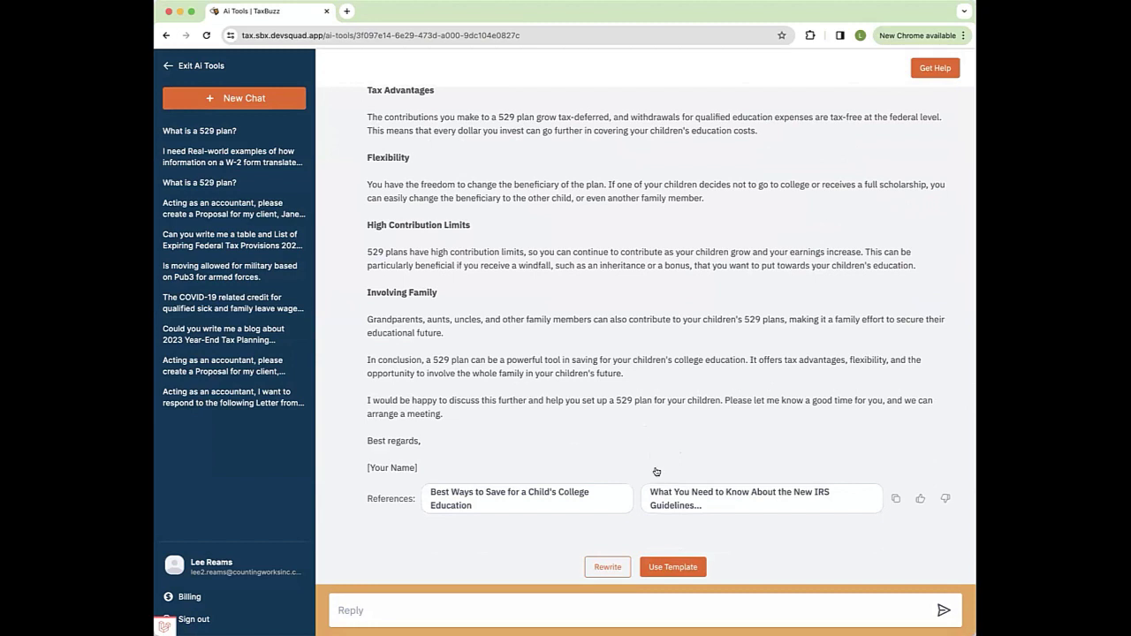
Step: Try the Write a blog post template with Optimistic tone, close it, and reopen the template list
left_click(673, 566)
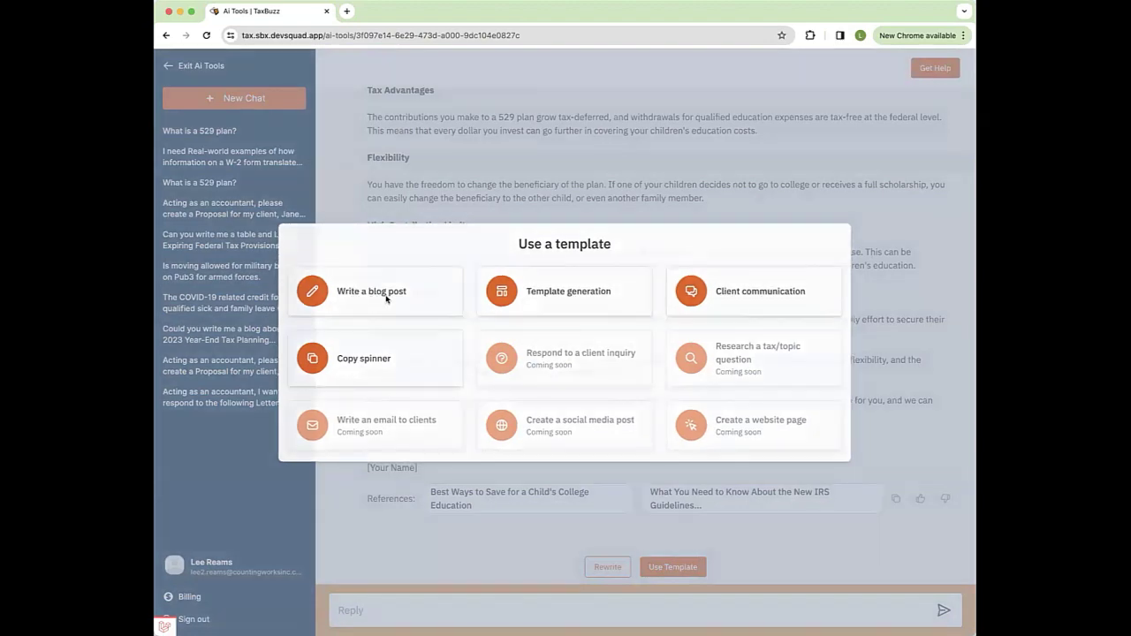
left_click(382, 295)
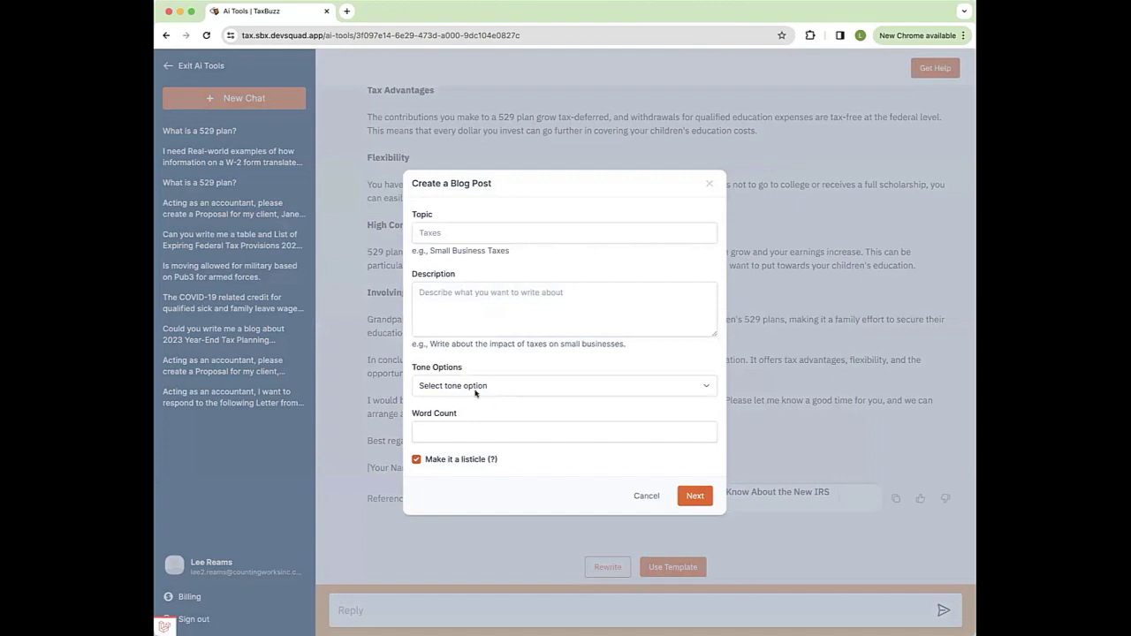
left_click(447, 381)
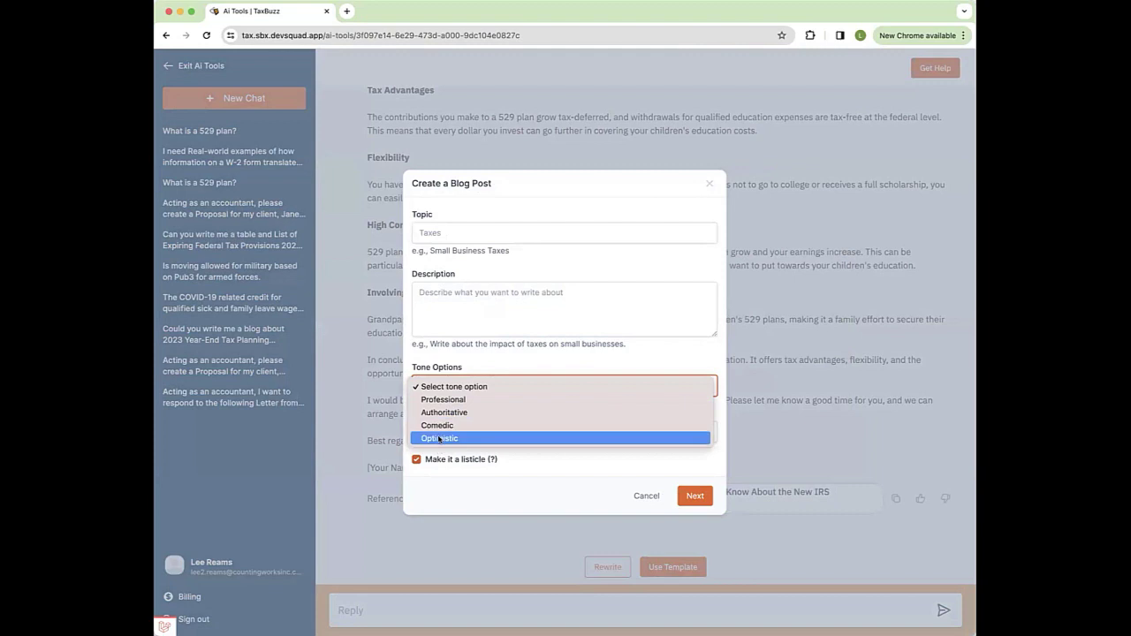
left_click(439, 439)
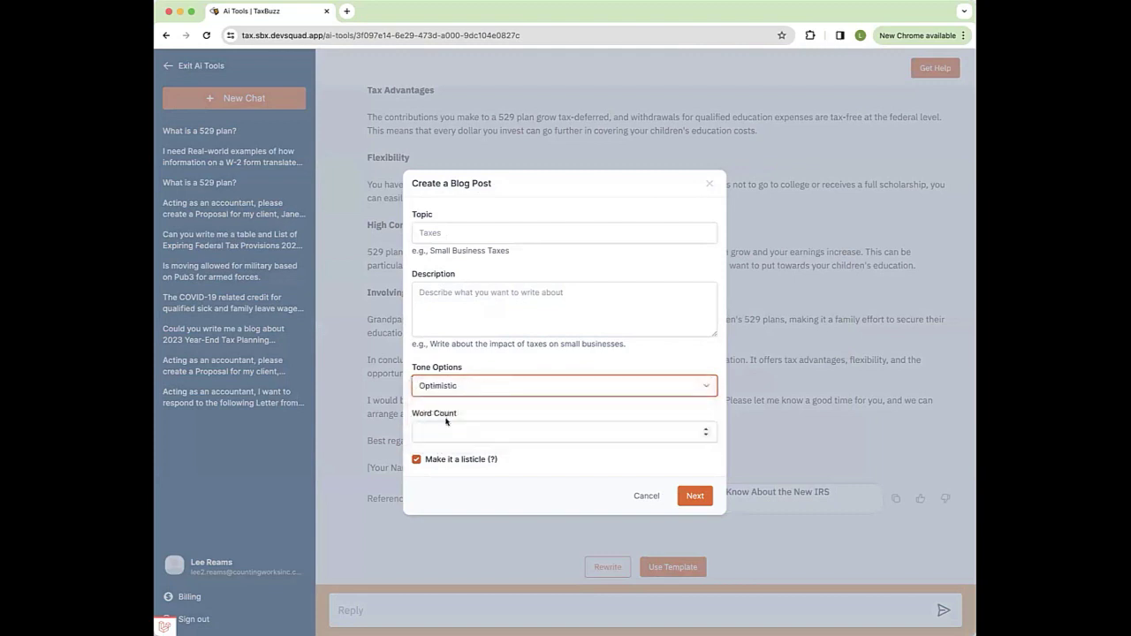
left_click(441, 310)
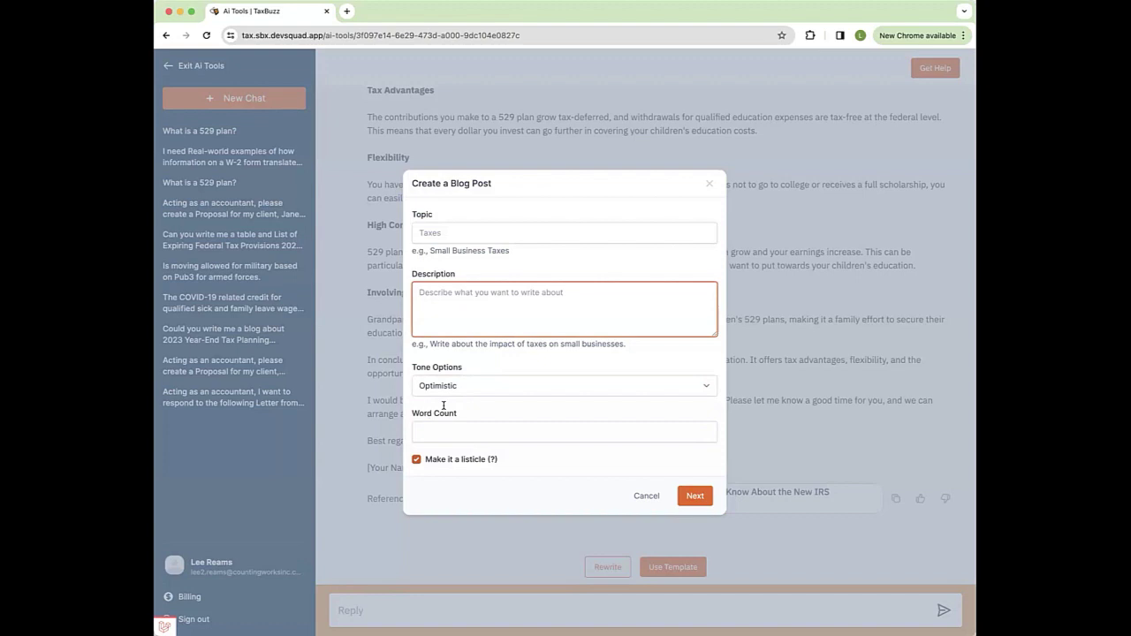
left_click(709, 184)
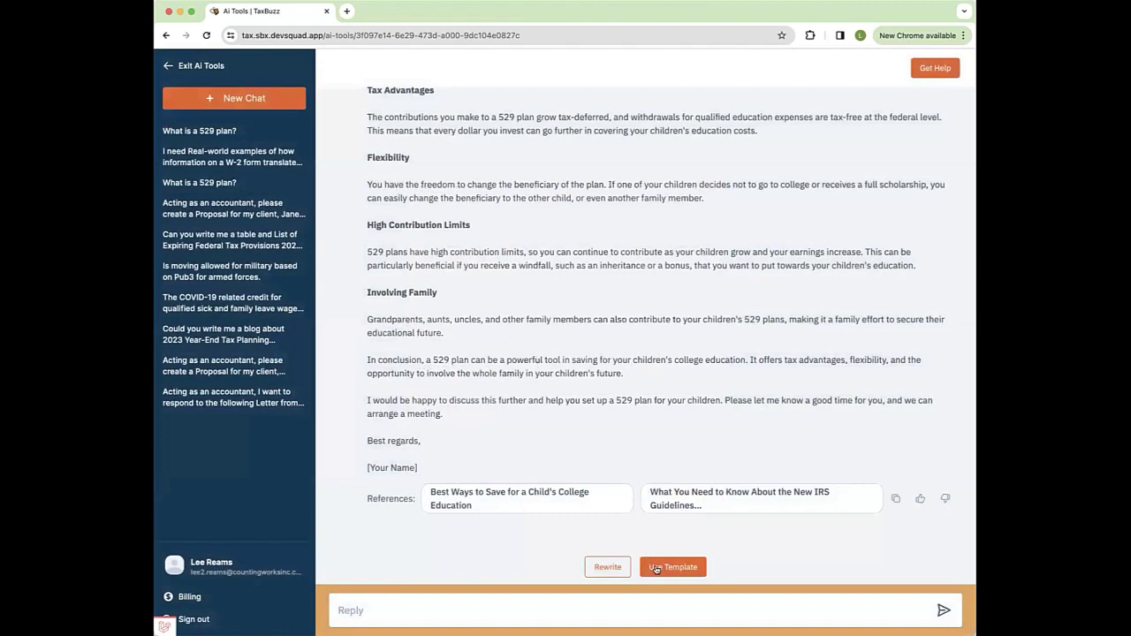
left_click(655, 567)
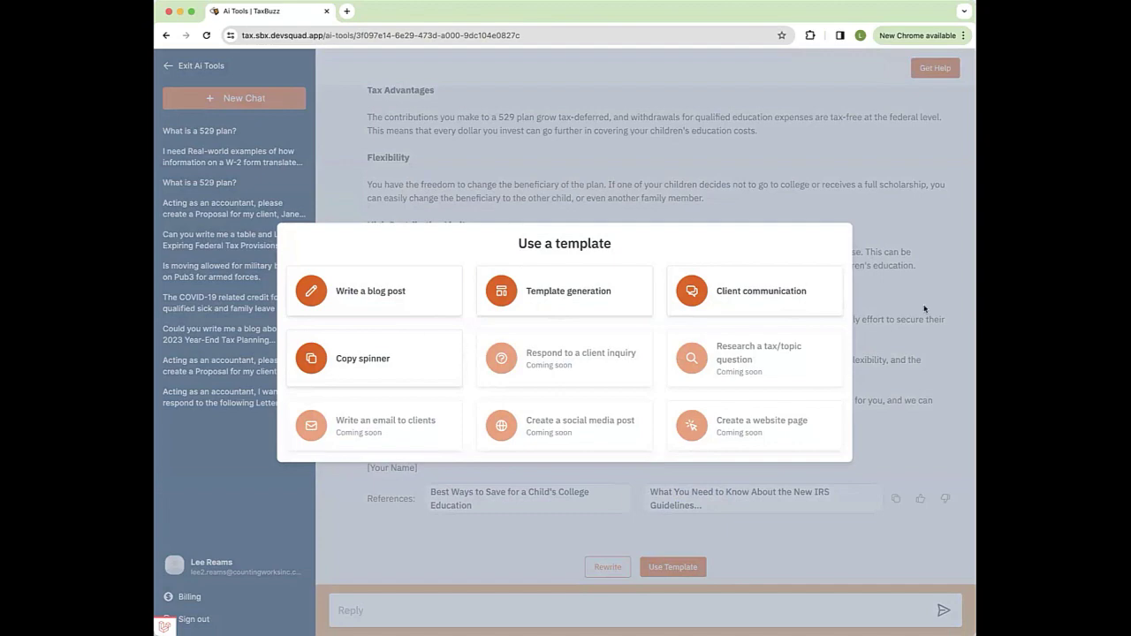
Step: Start a Client Communication letter with the client's question about hiring their children
left_click(770, 293)
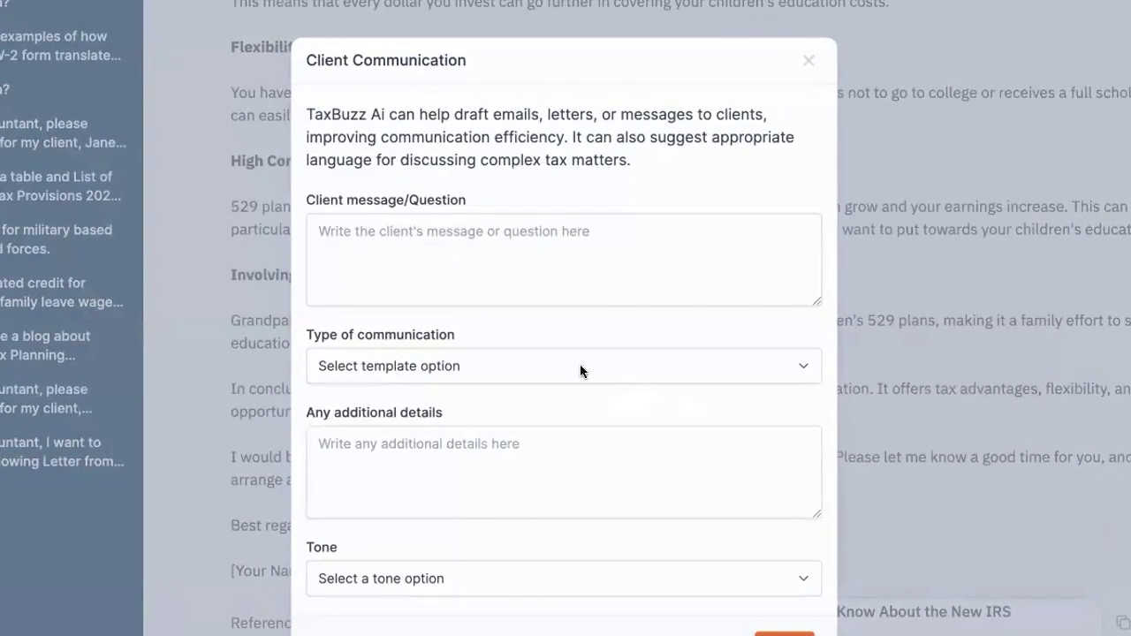
left_click(393, 237)
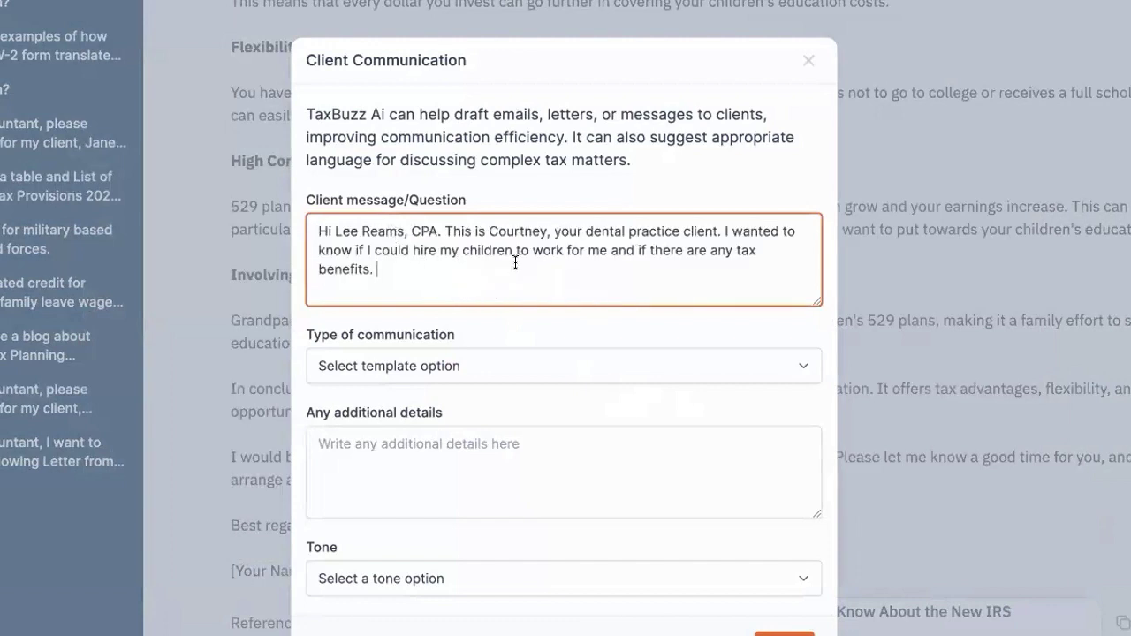
left_click(378, 363)
left_click(364, 389)
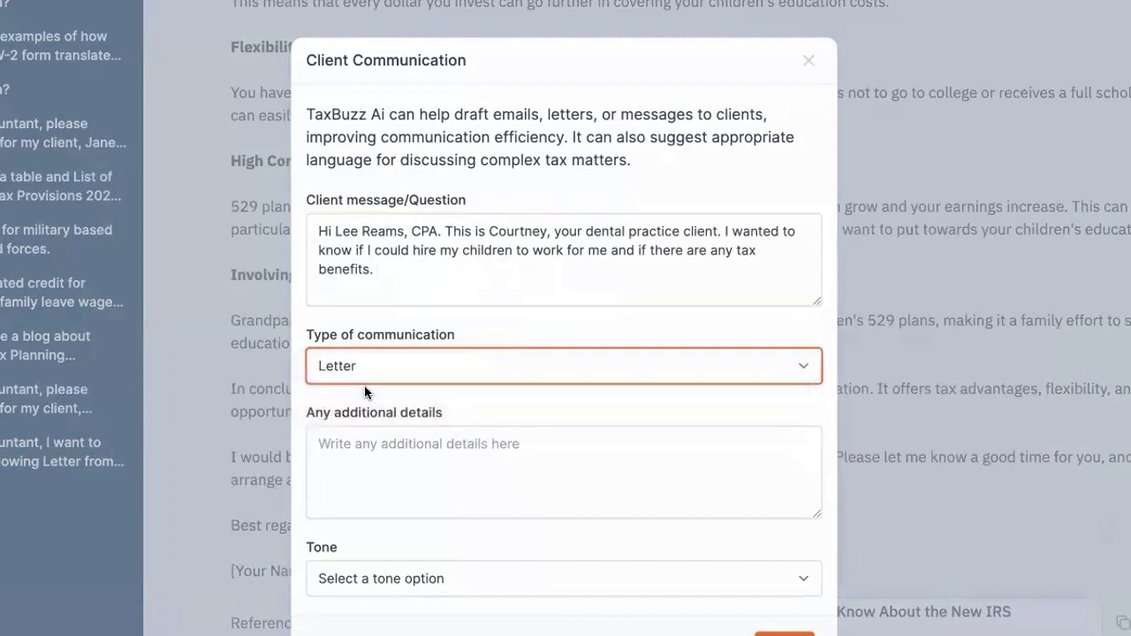
Step: Add 'What are the tax benefits ? Can the wages be used to fund an IRA', set Optimistic tone, and submit
left_click(344, 458)
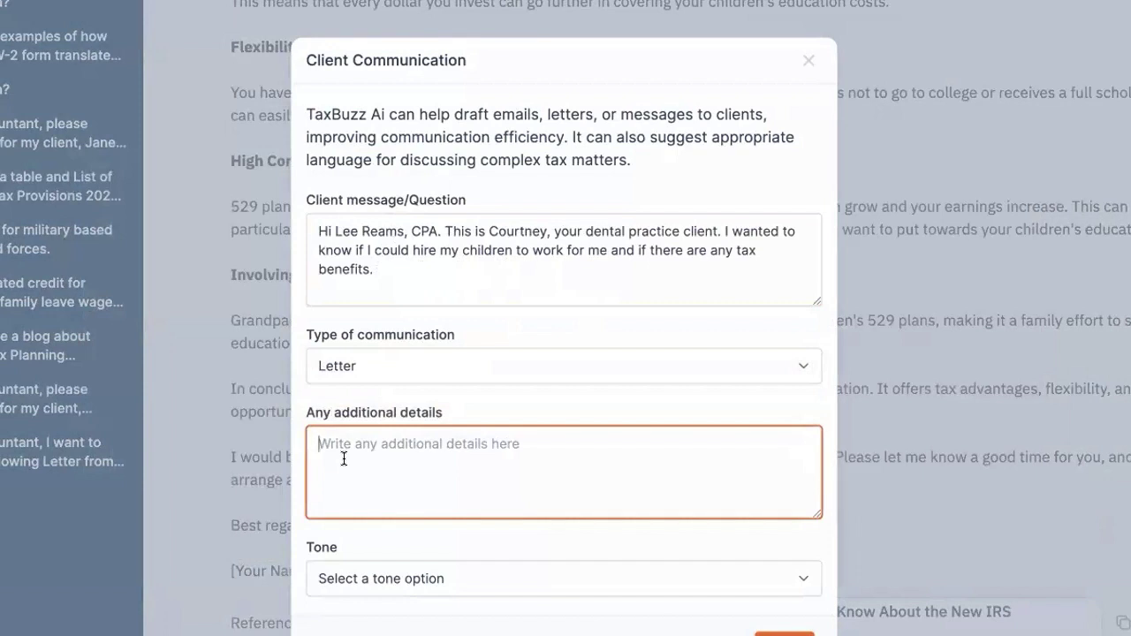
type("What a")
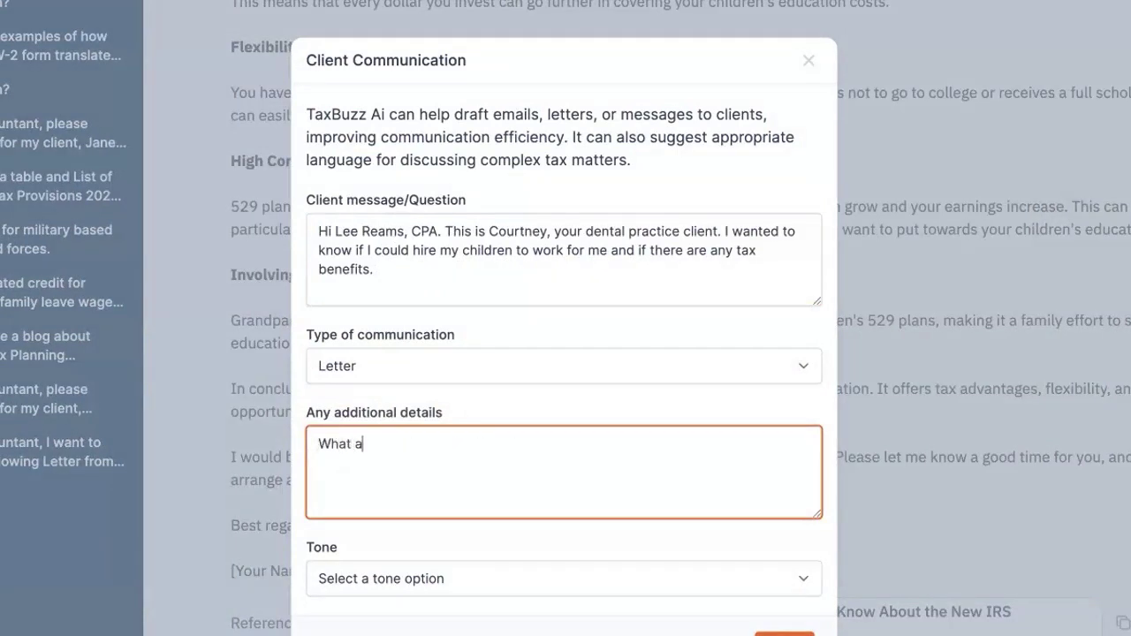
type("re the tax benfis.")
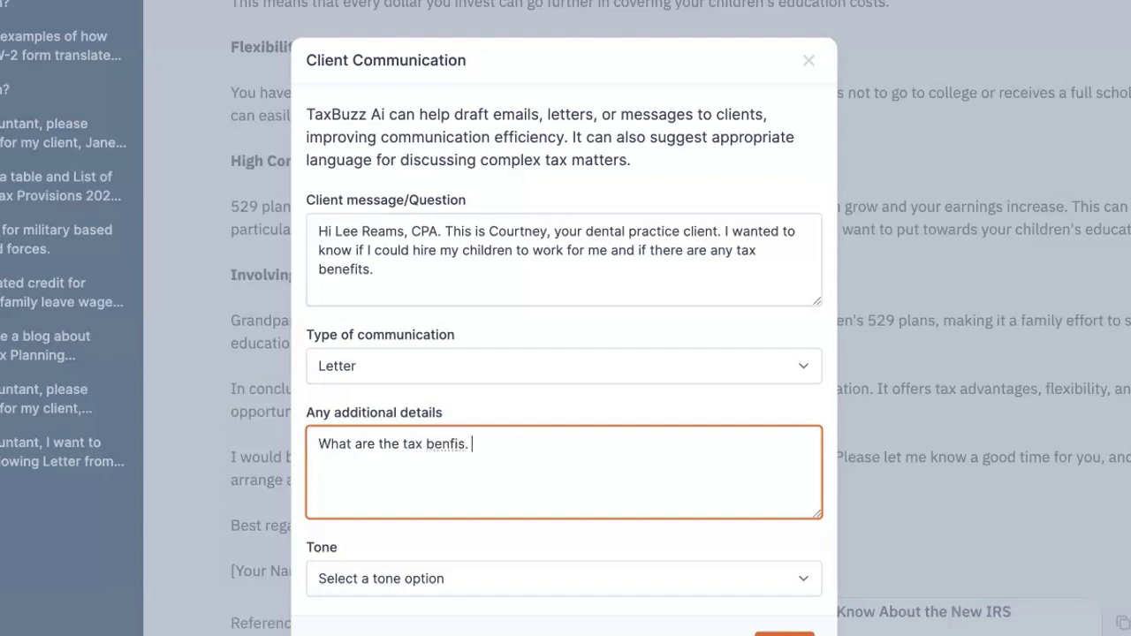
key("BackSpace")
key("BackSpace")
key("BackSpace")
type("ifits")
key("BackSpace")
key("BackSpace")
key("BackSpace")
key("BackSpace")
type("efits ? Can the wages ")
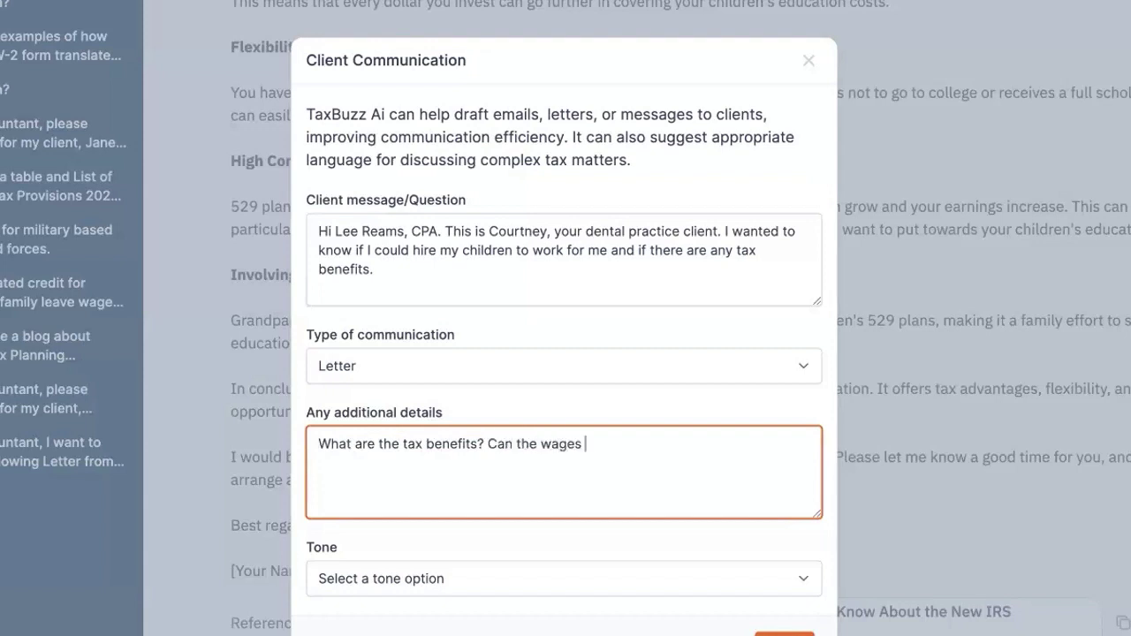
type("be used to fund an IRA?")
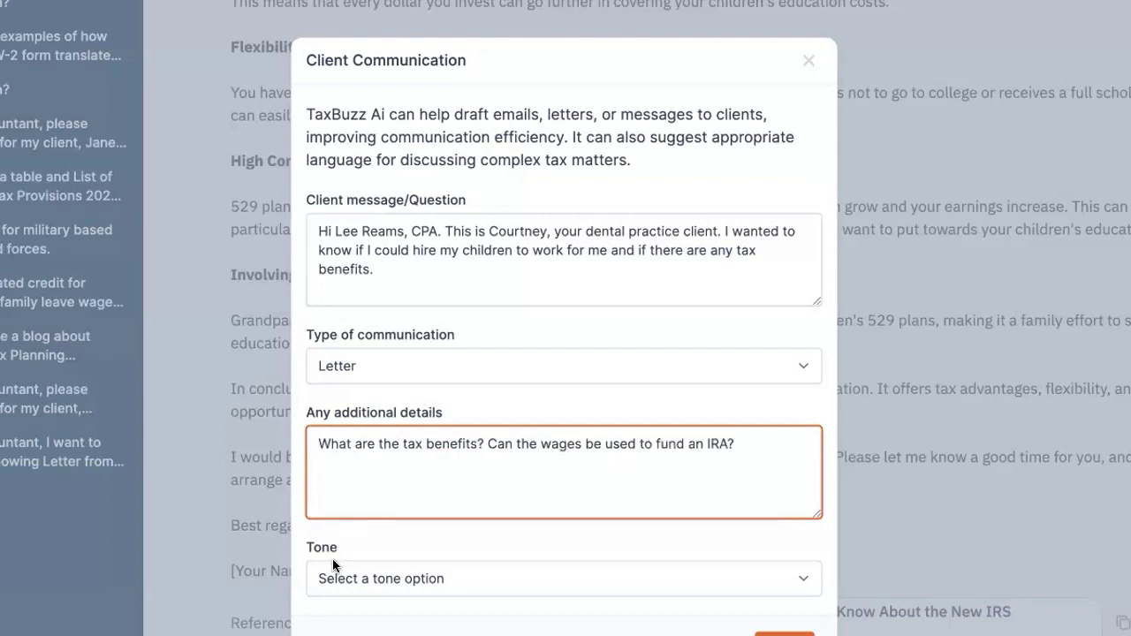
left_click(334, 563)
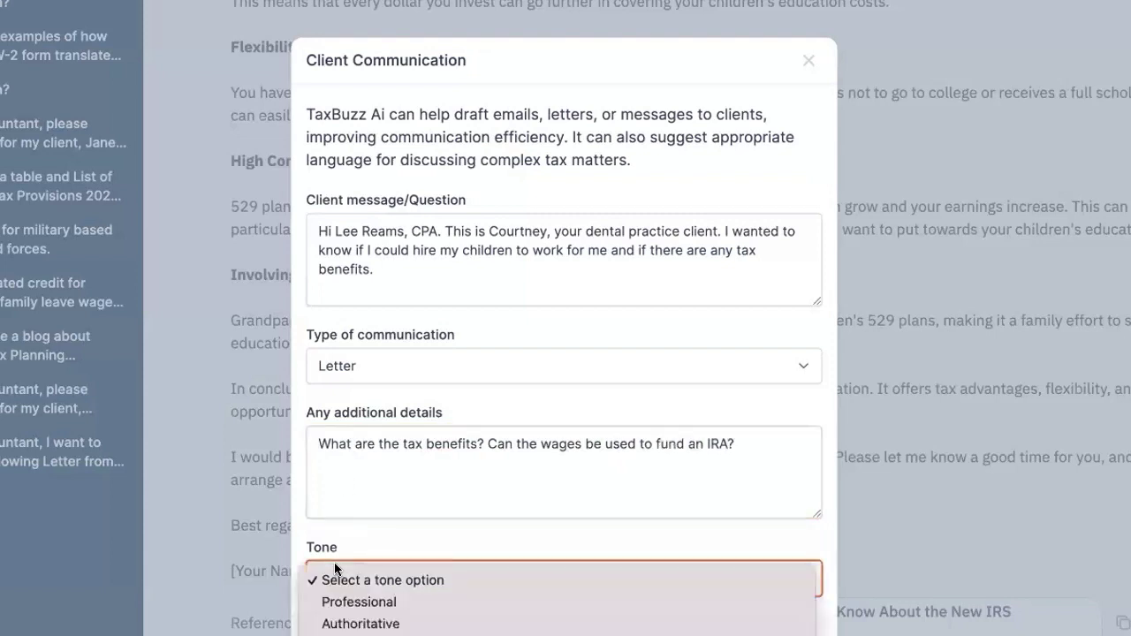
left_click(372, 634)
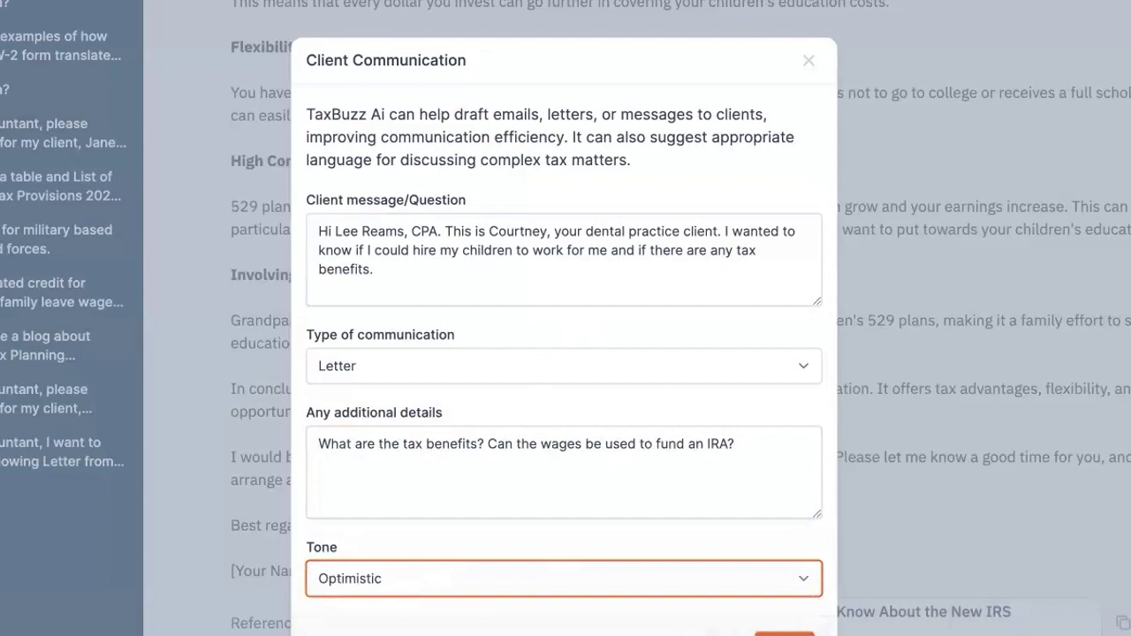
left_click(784, 633)
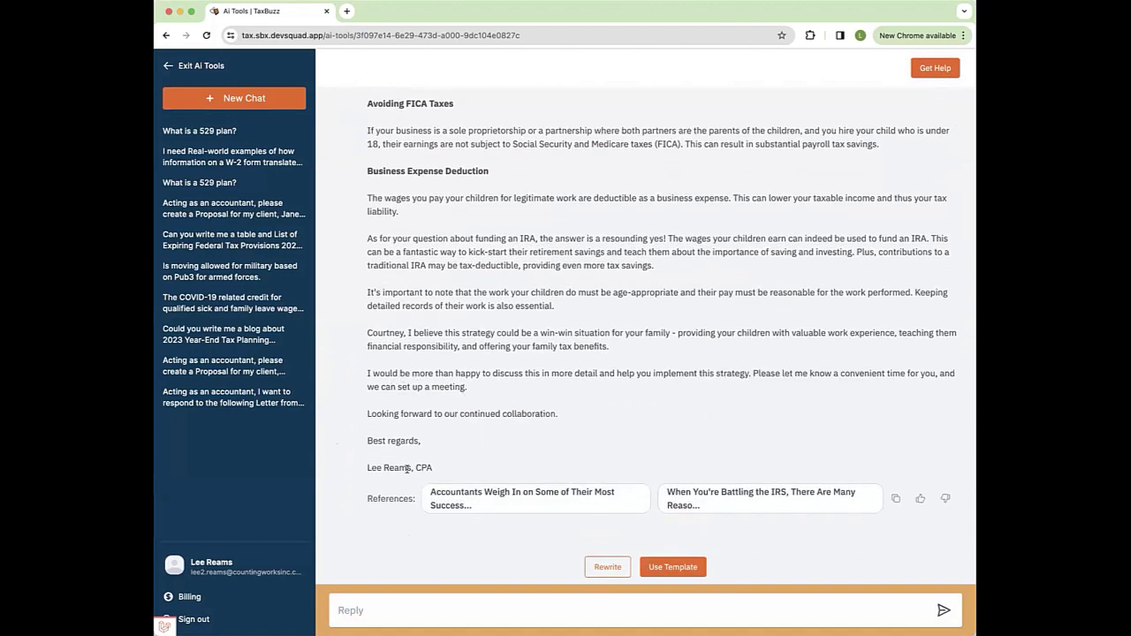
Step: Review the generated letter's closing paragraph and scroll to its reference articles
triple_click(431, 466)
left_click(409, 334)
left_click_drag(407, 332, 374, 328)
left_click(409, 338)
scroll(635, 433, "down", 1)
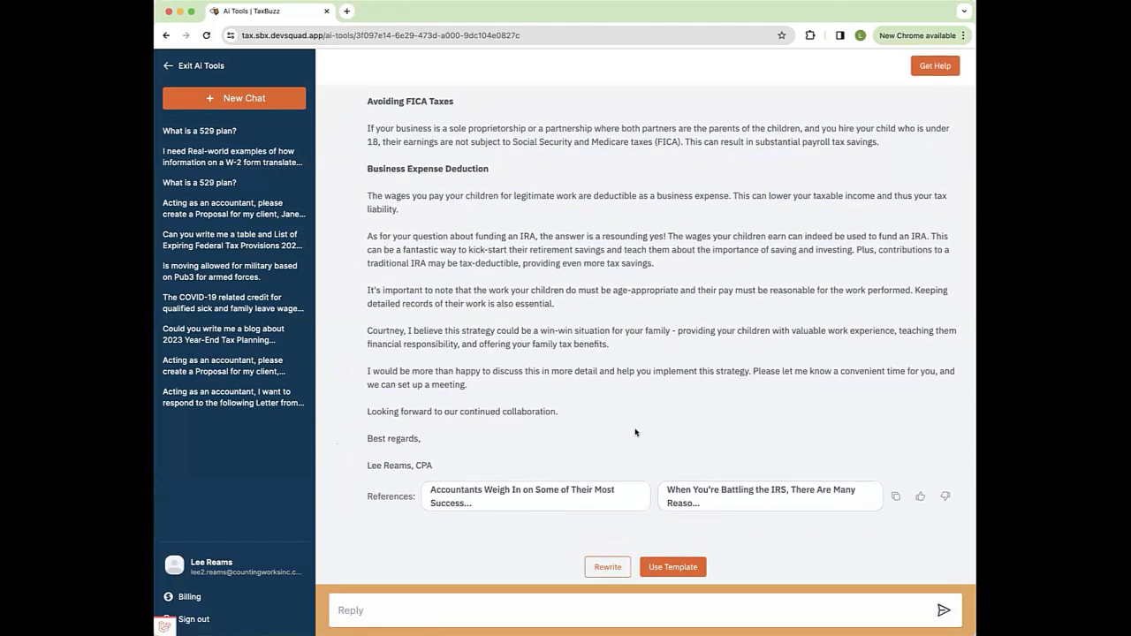
Step: Open Template generation and paste the $3,000 monthly virtual CFO proposal description
left_click(672, 567)
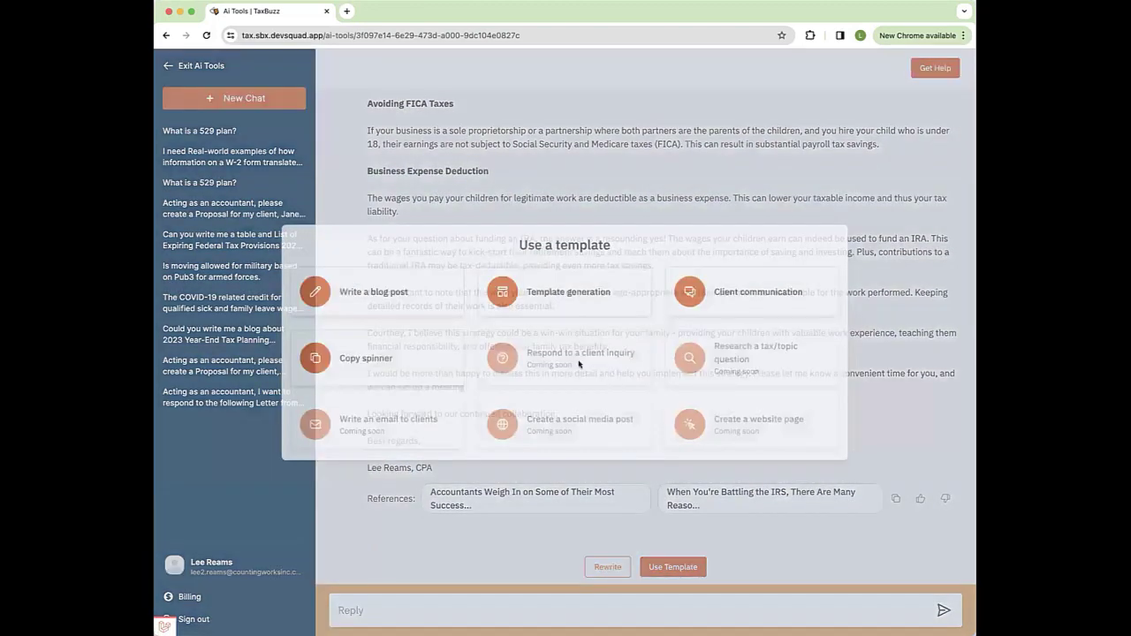
left_click(508, 293)
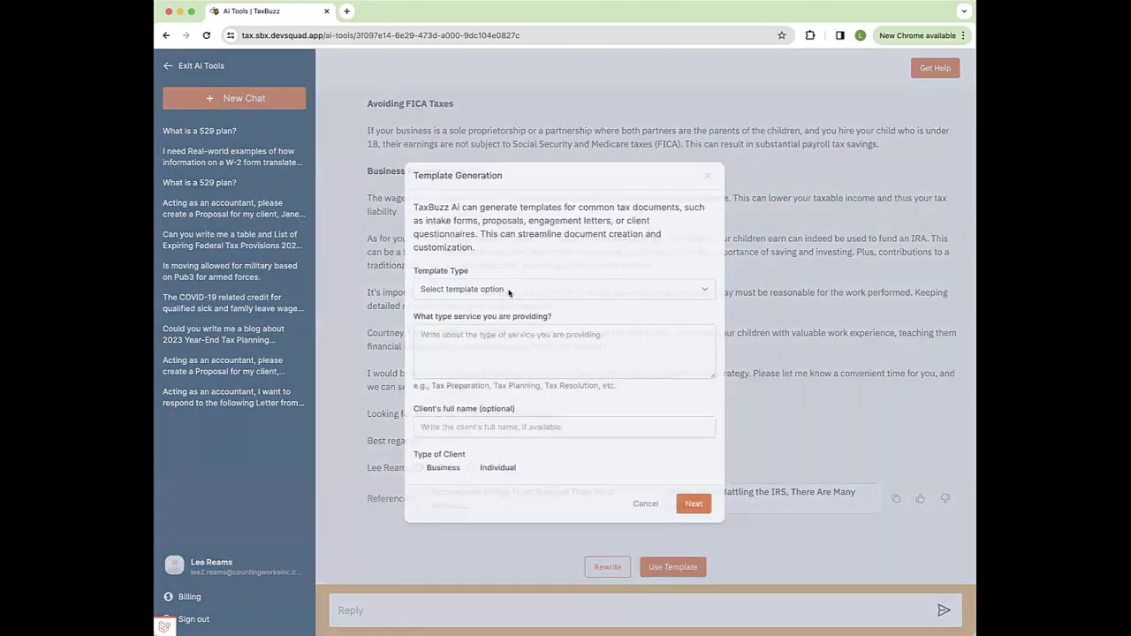
left_click(504, 290)
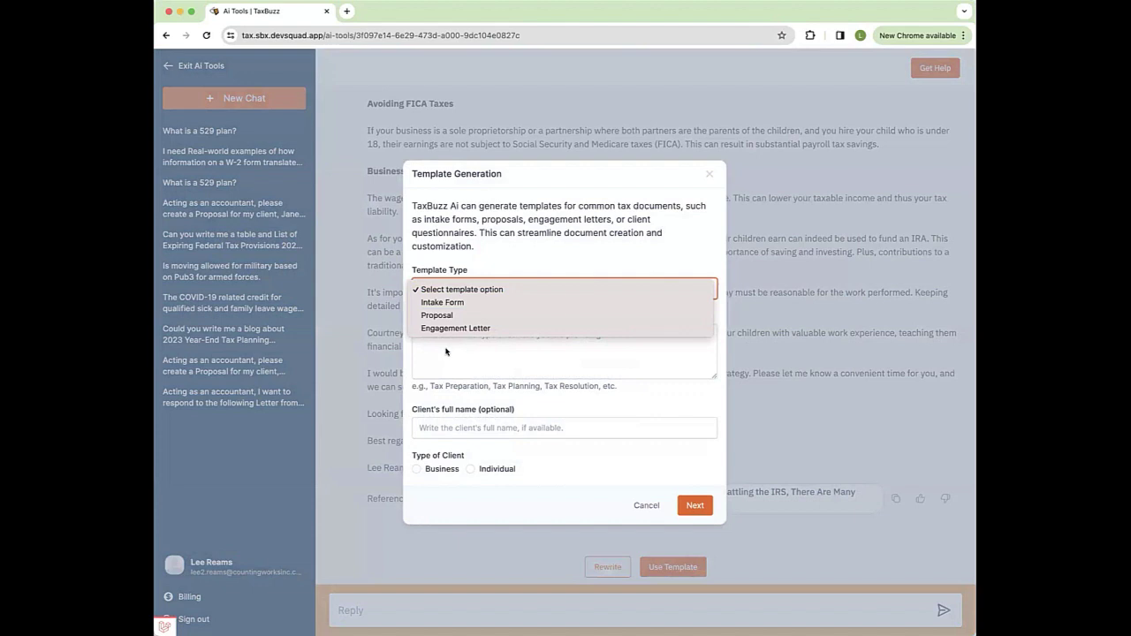
left_click(446, 349)
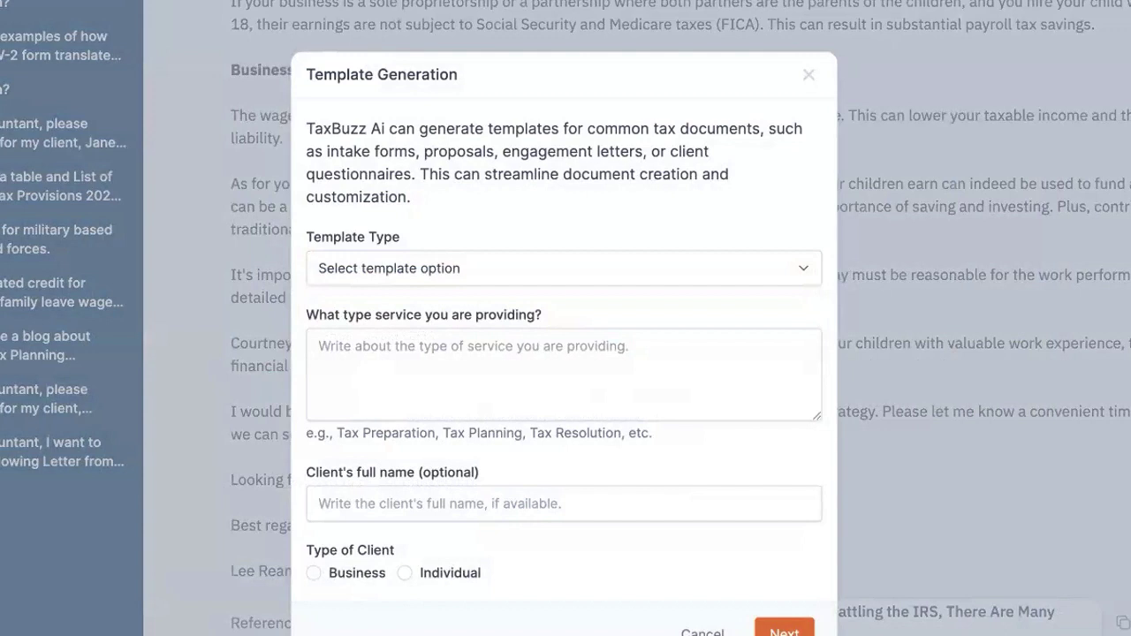
left_click(381, 345)
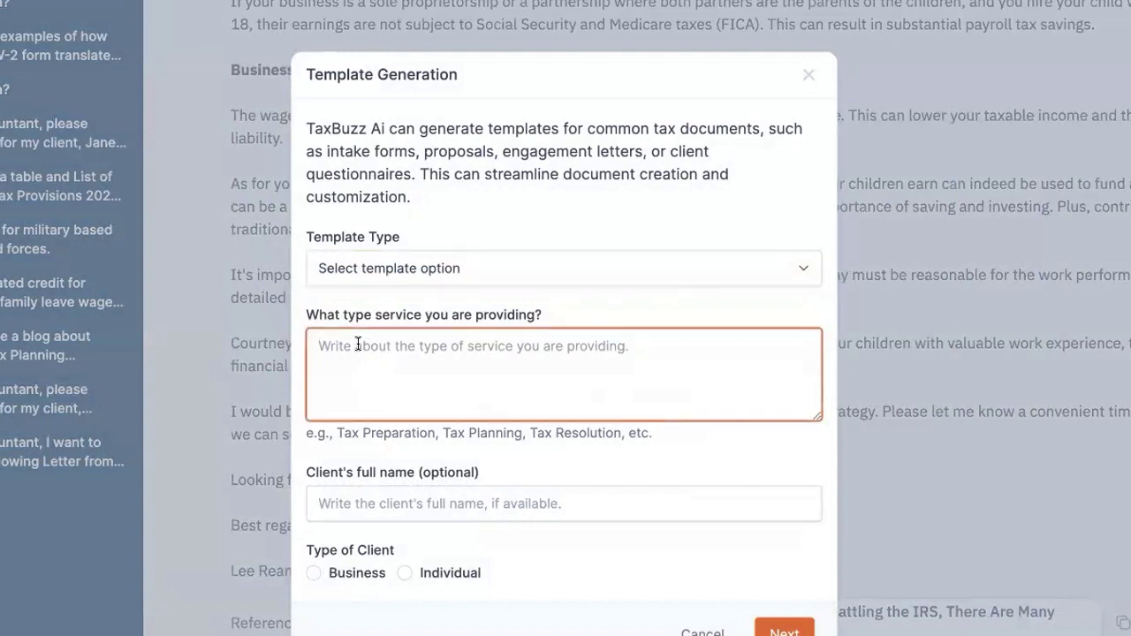
Step: Copy the client's name from the description into the full name field and mark the client as Business
left_click(358, 505)
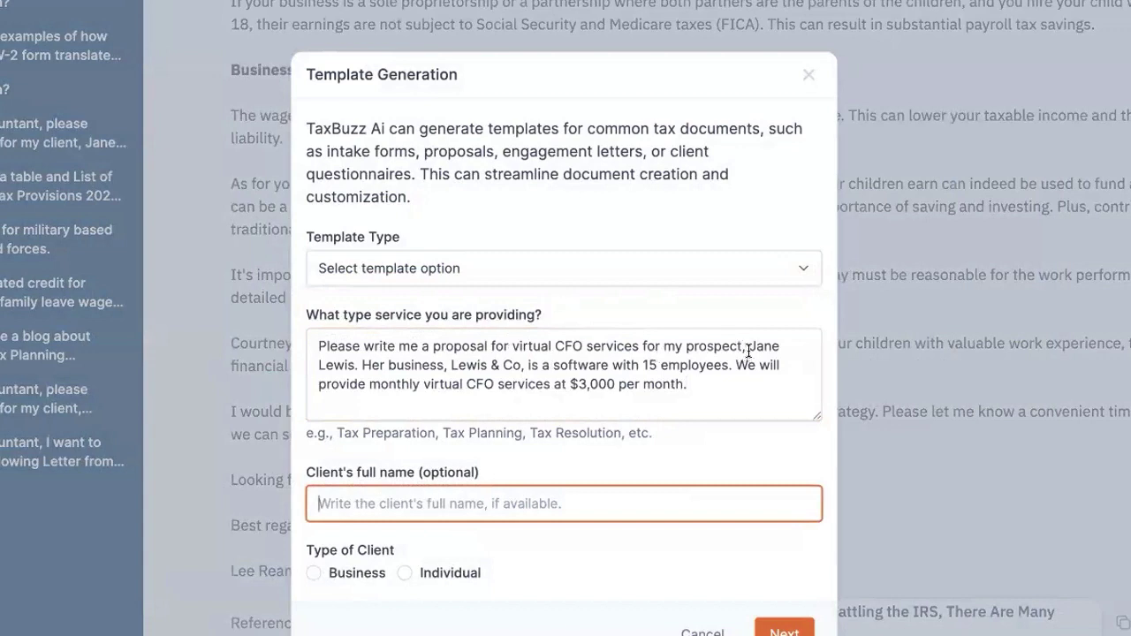
left_click(750, 347)
left_click_drag(751, 346, 357, 365)
key("ctrl+c")
left_click(333, 506)
key("ctrl+v")
left_click(313, 572)
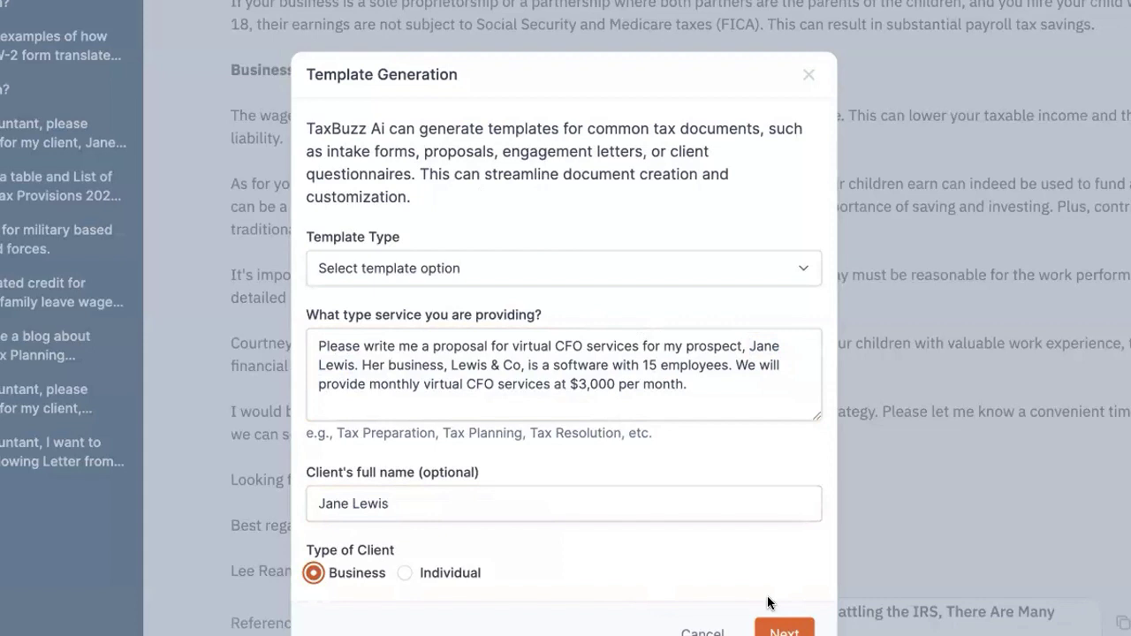
Step: Choose Proposal as the template type and submit the request
left_click(784, 630)
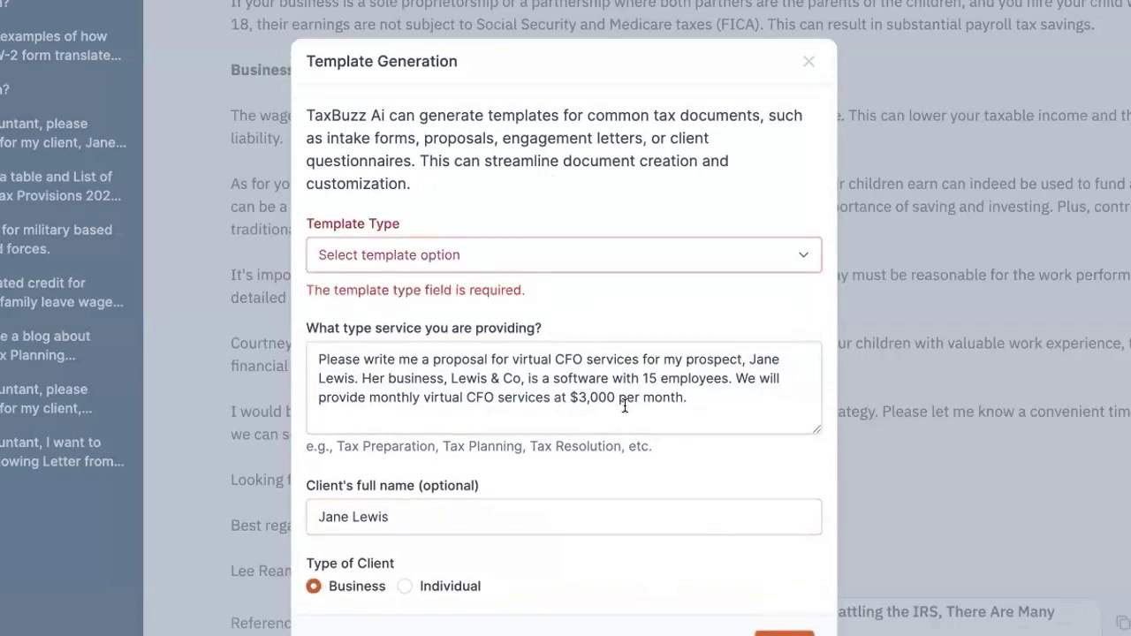
left_click(457, 256)
left_click(404, 322)
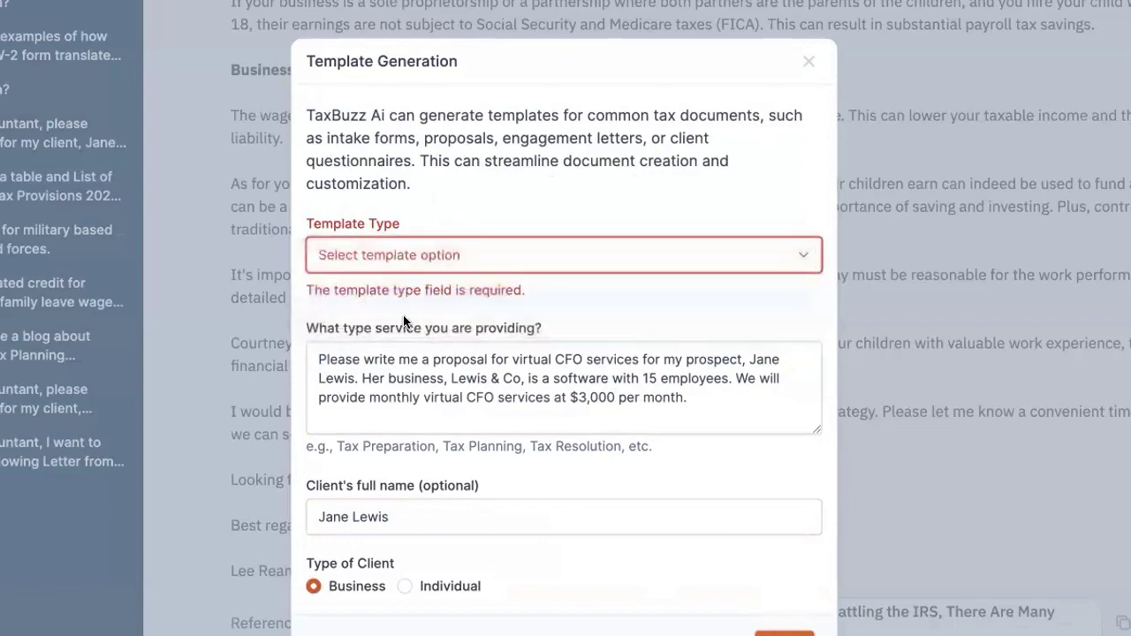
left_click(785, 627)
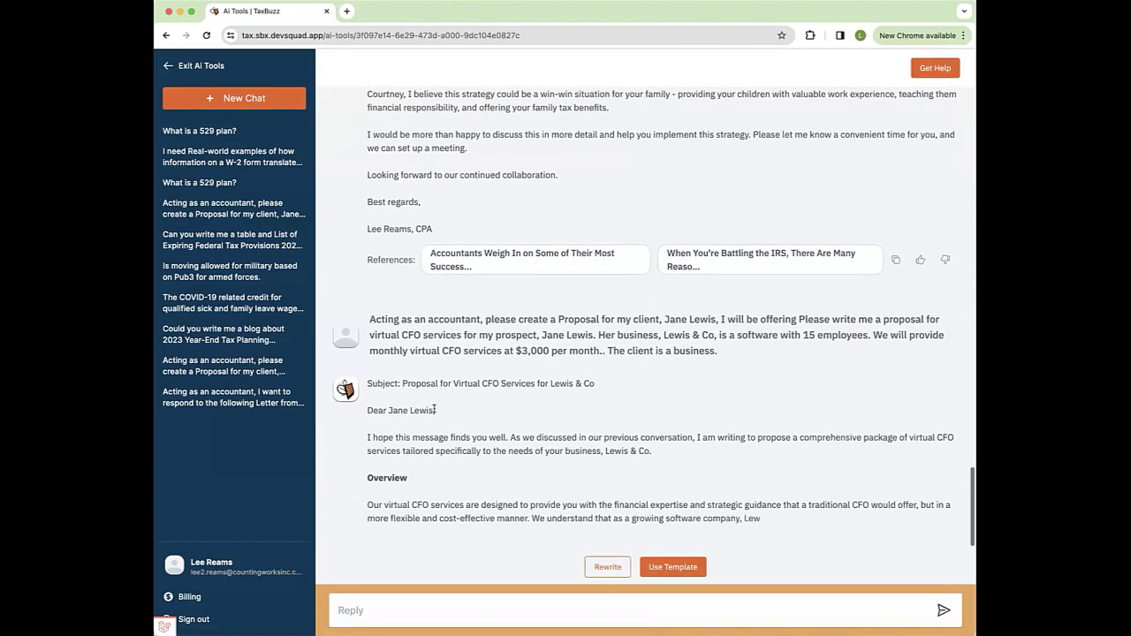
Step: Highlight the subject line of the virtual CFO proposal while it finishes generating
left_click_drag(561, 386, 373, 412)
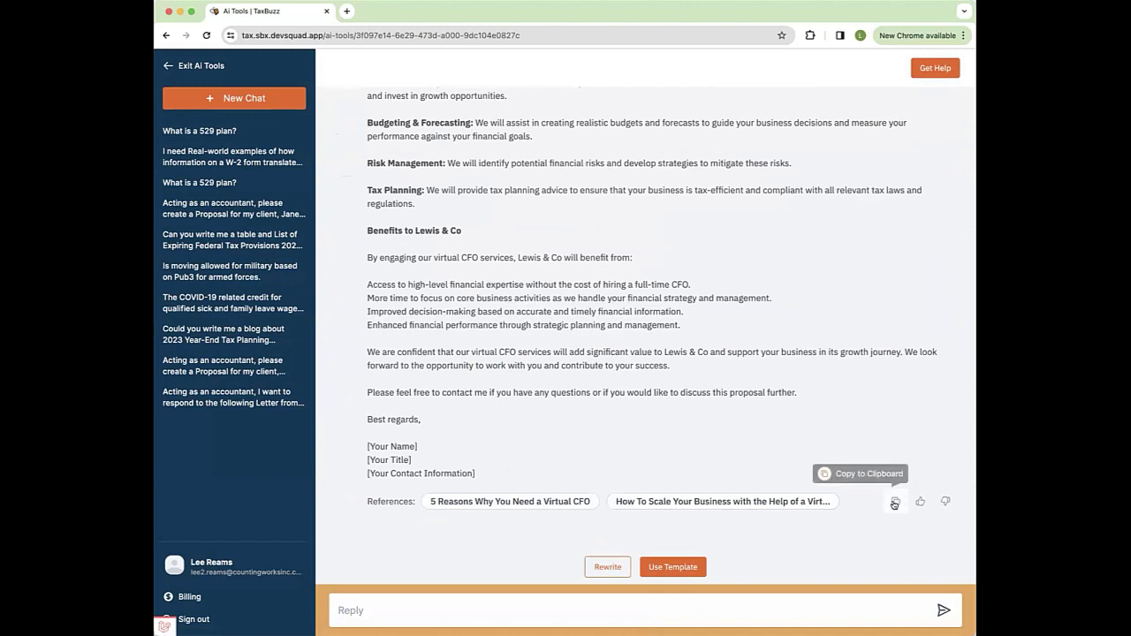
Step: Give the virtual CFO proposal a thumbs-up and cancel the comment box without writing feedback
left_click(920, 501)
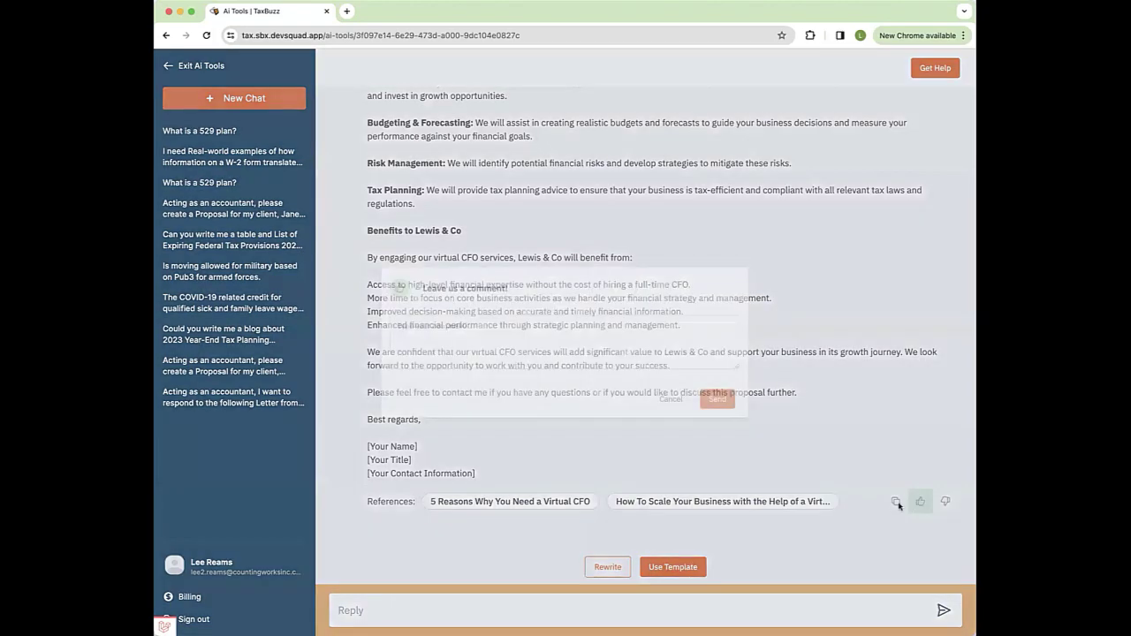
left_click(489, 335)
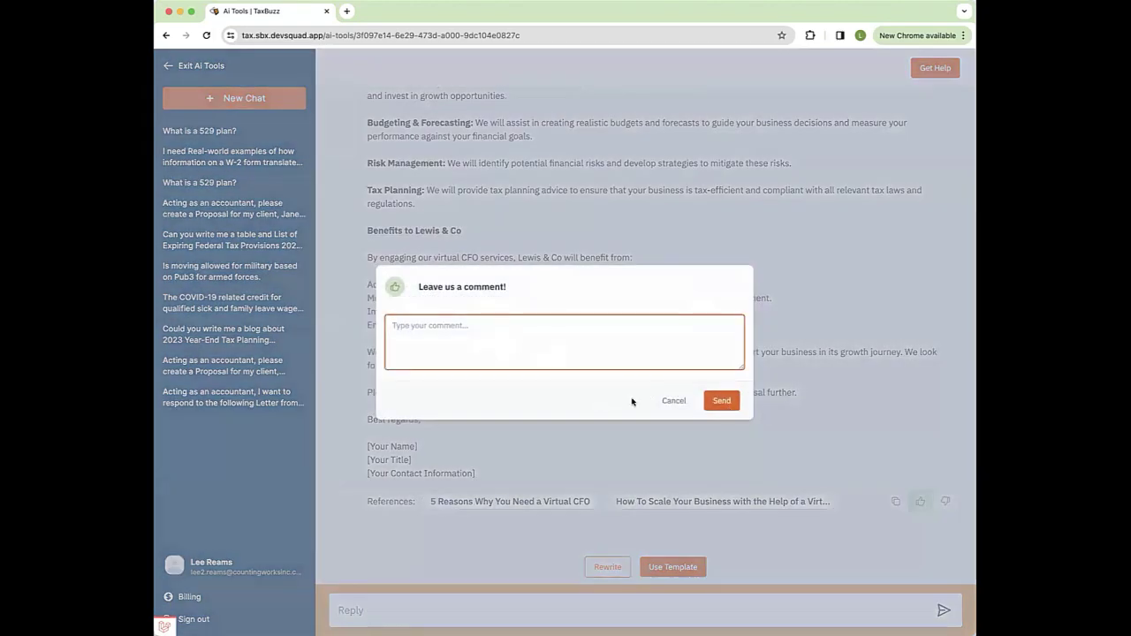
left_click(671, 402)
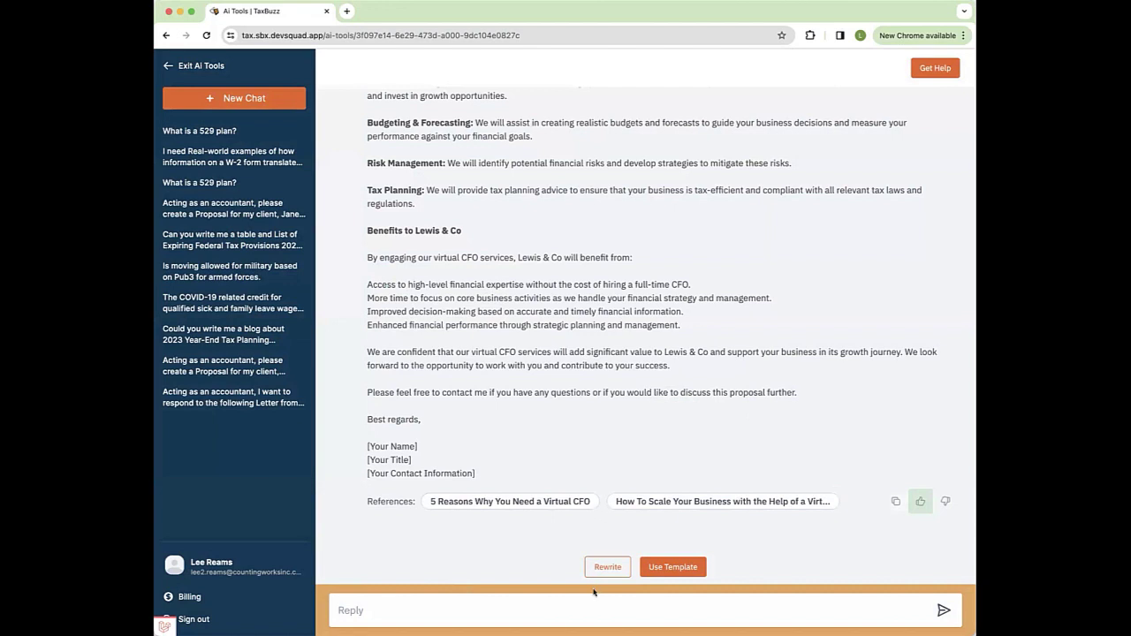
Step: Send the reply 'Now, make me an intake form to collect the data.' and review the generated intake form
key("super+Tab")
left_click(377, 605)
key("super+v")
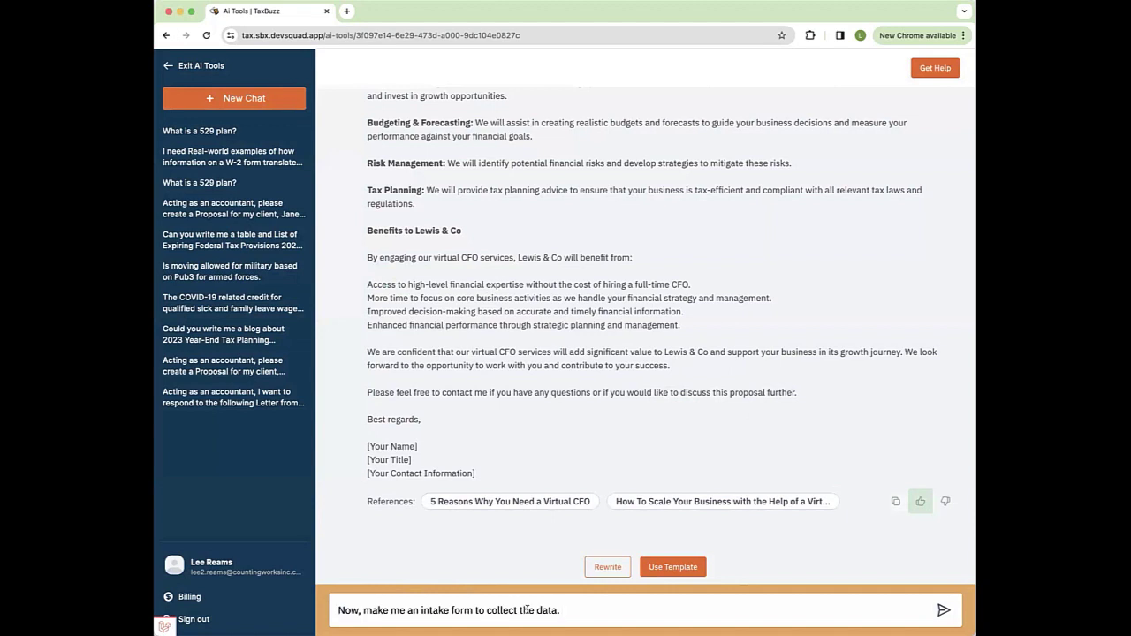
key("super+a")
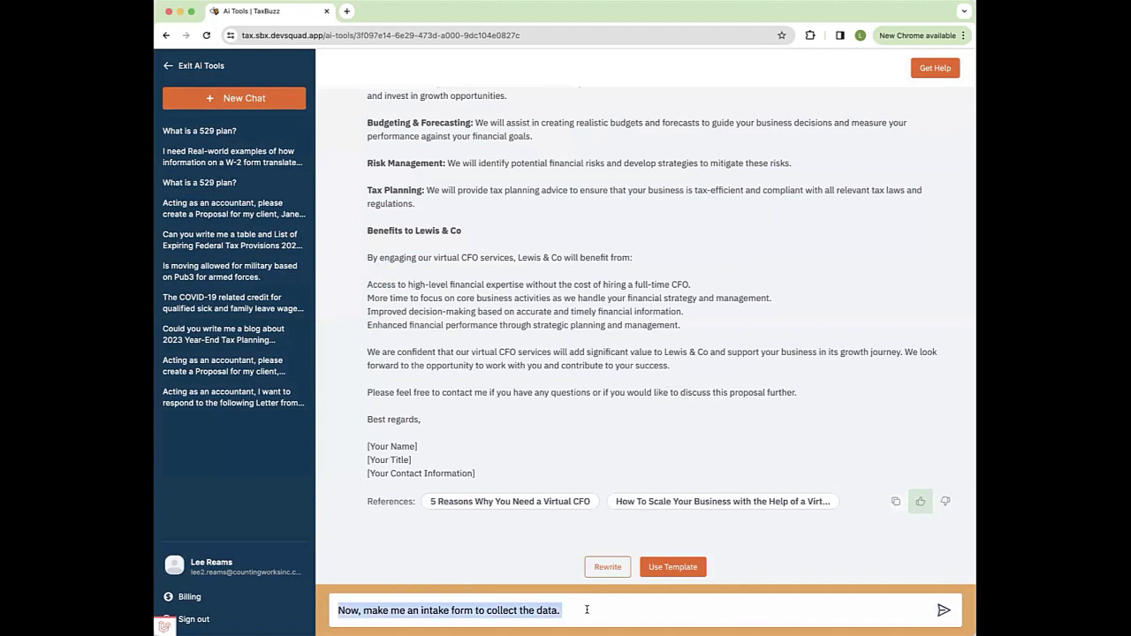
left_click(943, 611)
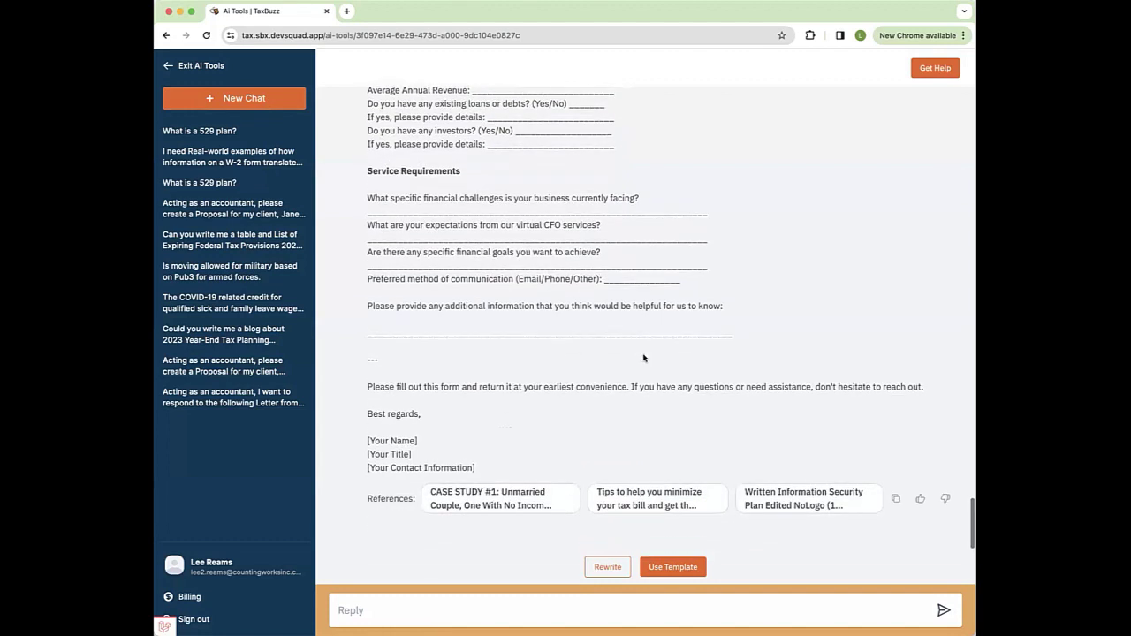
scroll(572, 332, "up", 2)
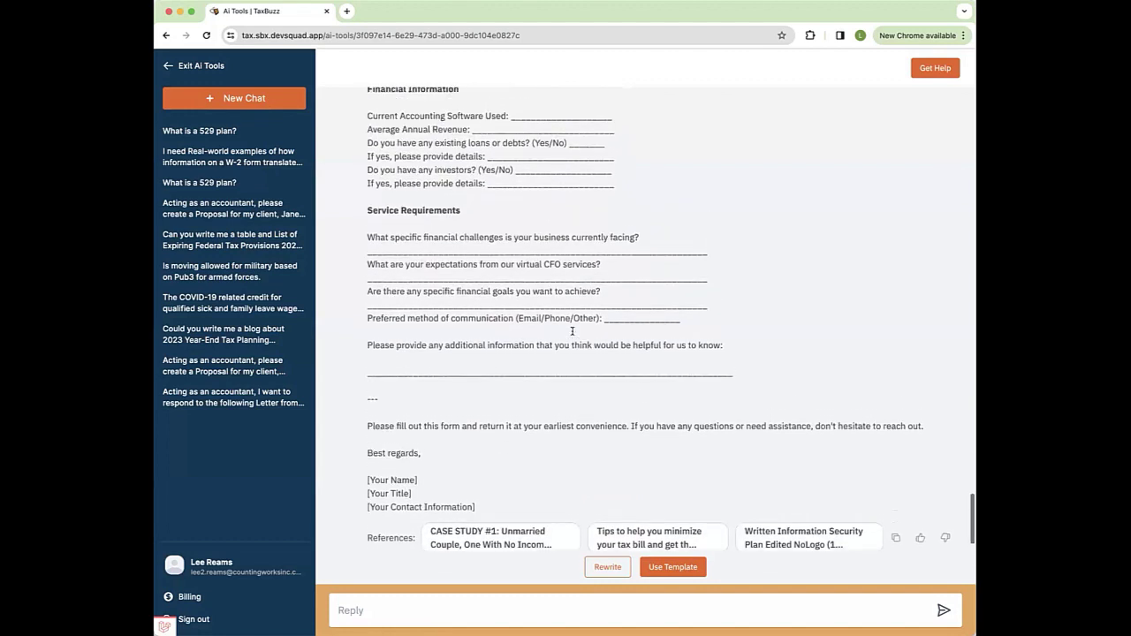
scroll(571, 331, "down", 2)
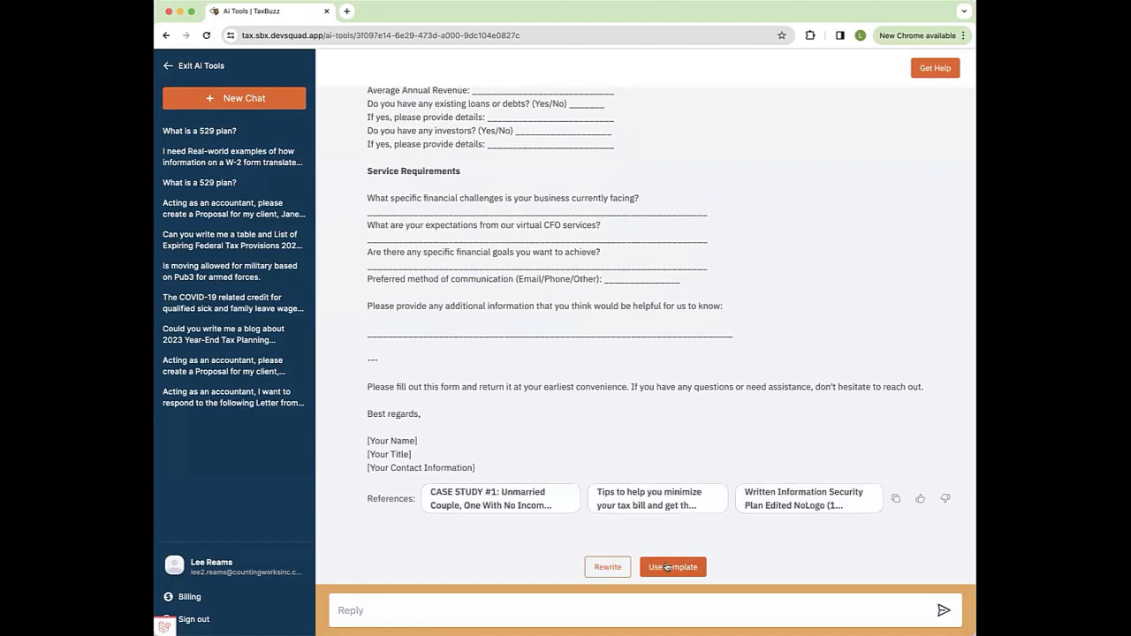
Step: Start an Engagement Letter template with the service described as 'Virtual CFO for dental prac'
left_click(667, 567)
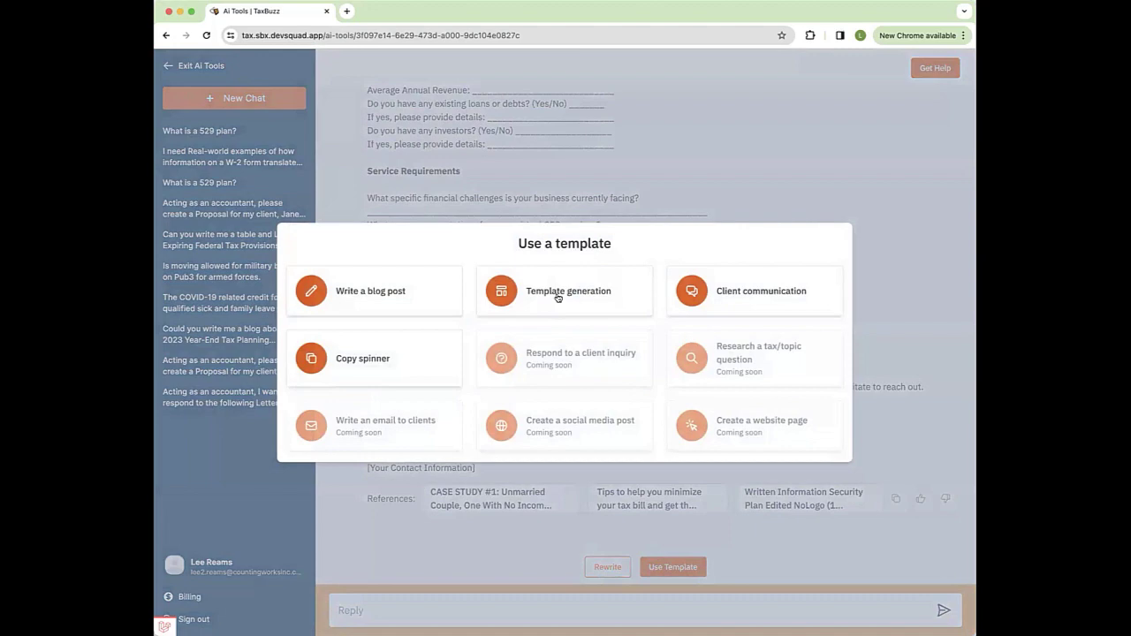
left_click(558, 294)
left_click(473, 289)
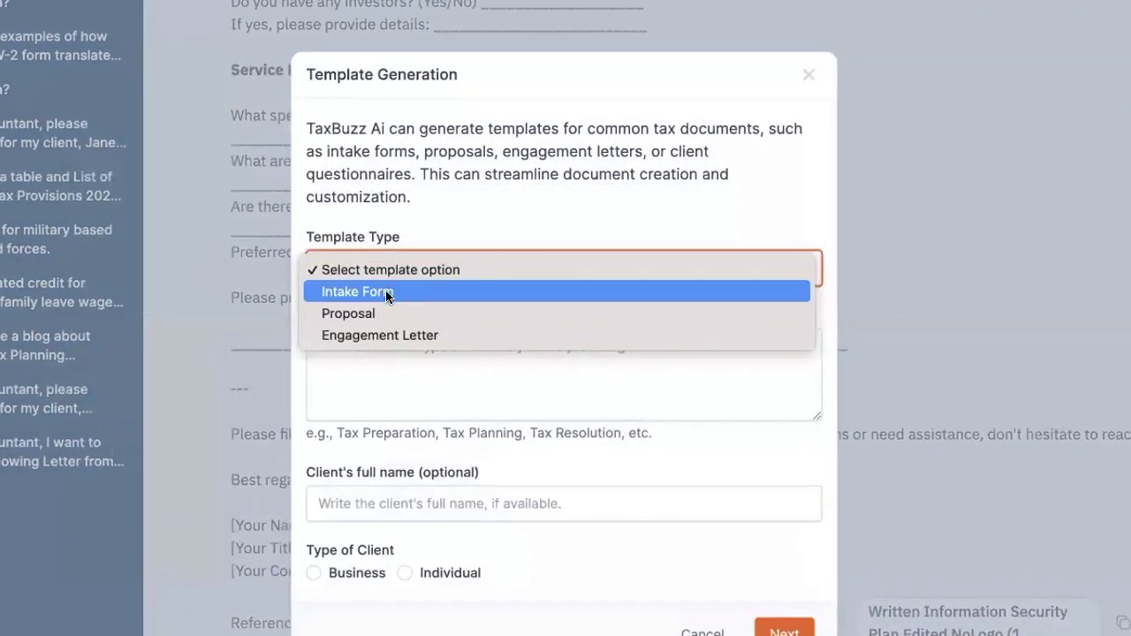
left_click(389, 336)
left_click(356, 351)
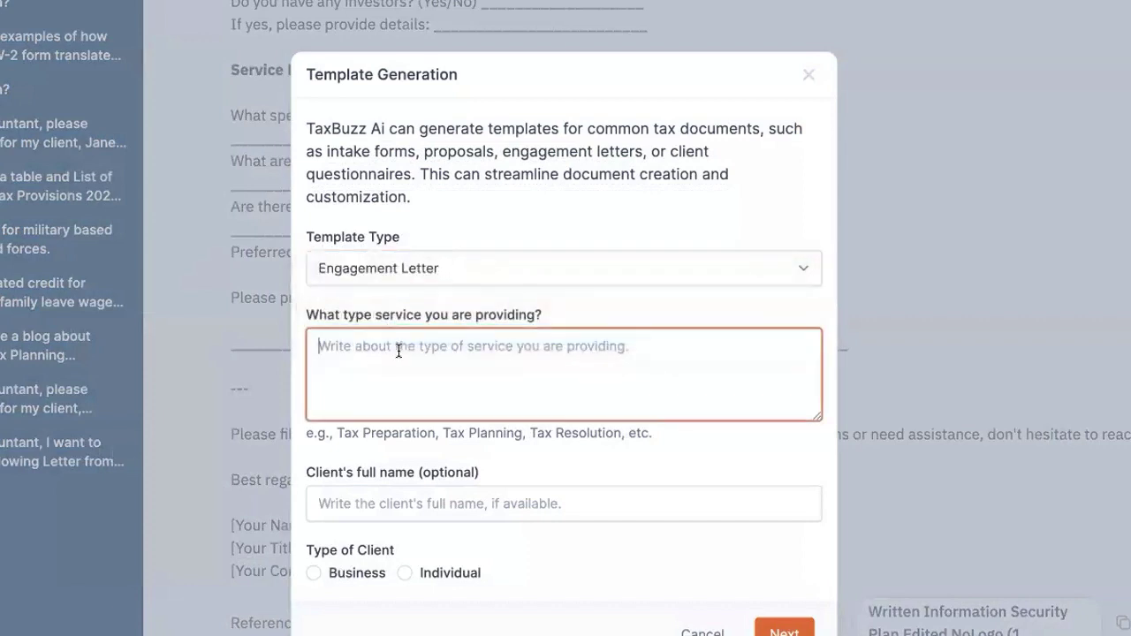
type("Virtual ")
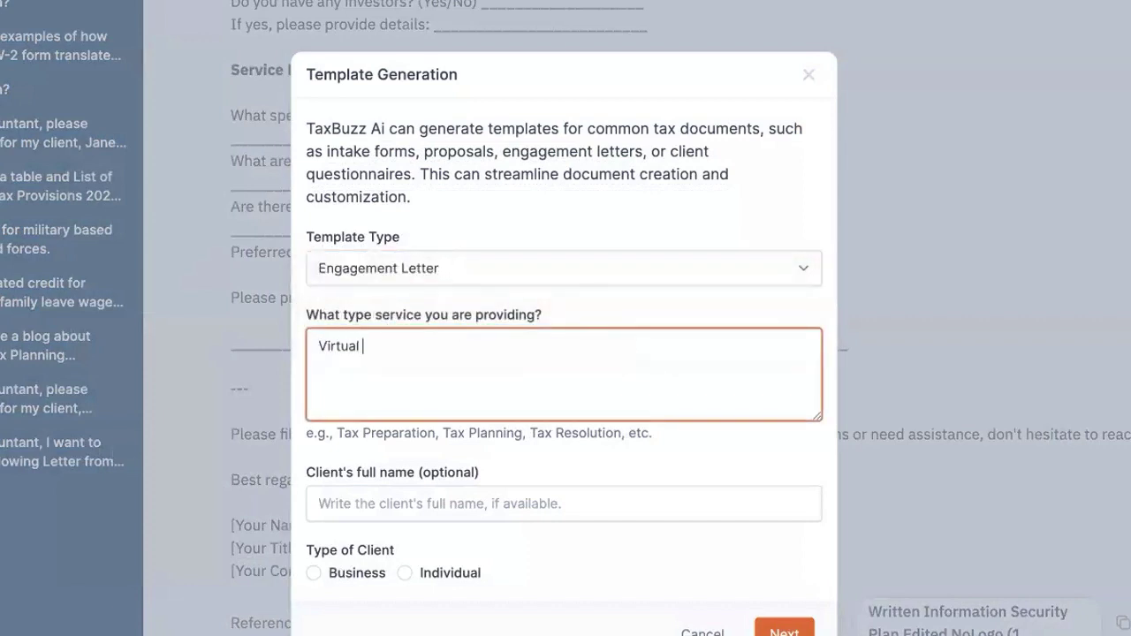
type("CFO for dental pr")
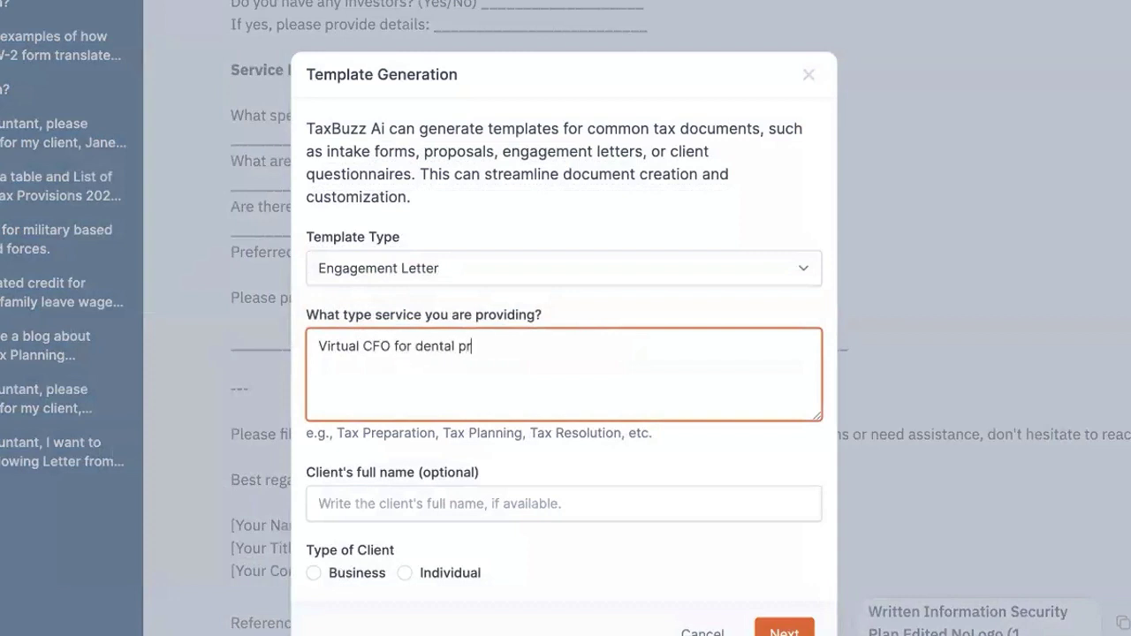
type("actices")
Step: Enter the client's full name, set the client type to Business, and submit the request
left_click(377, 496)
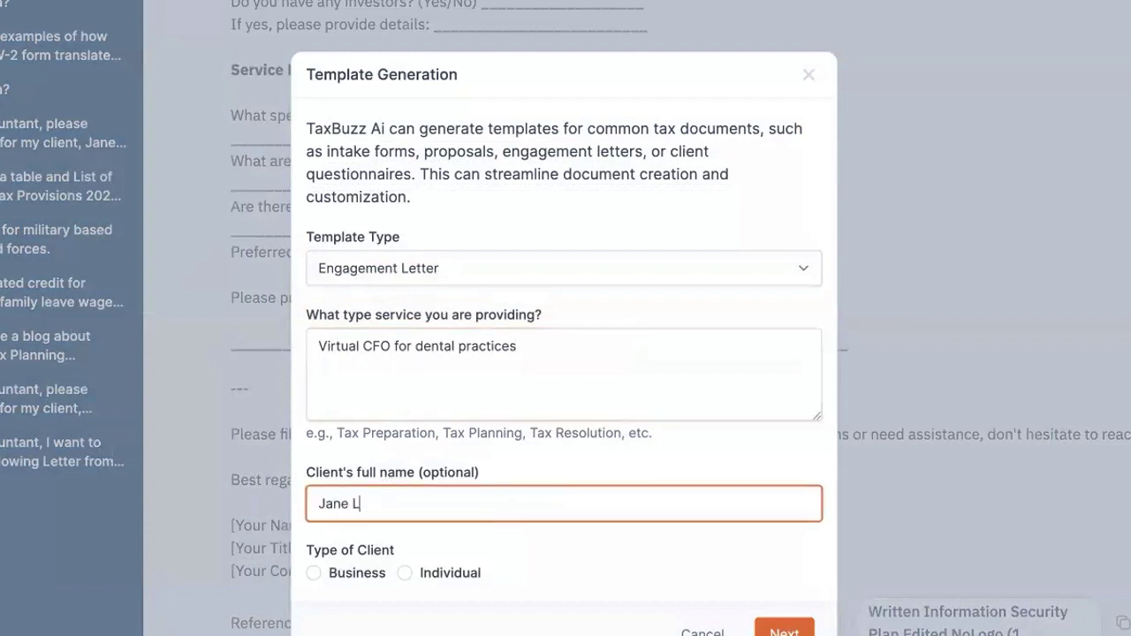
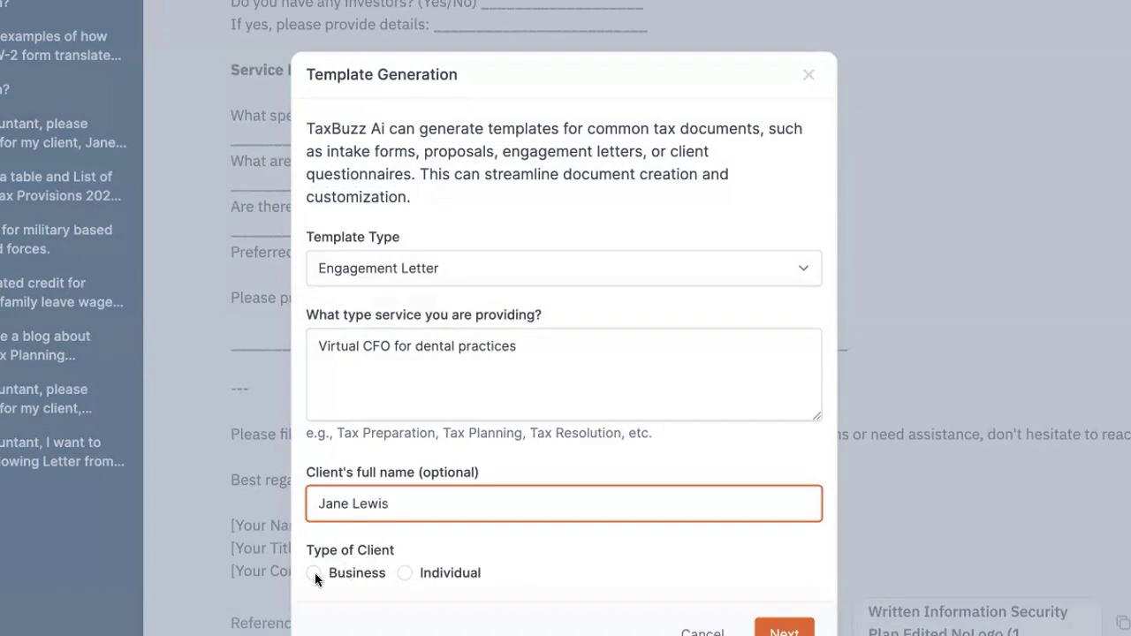
left_click(314, 572)
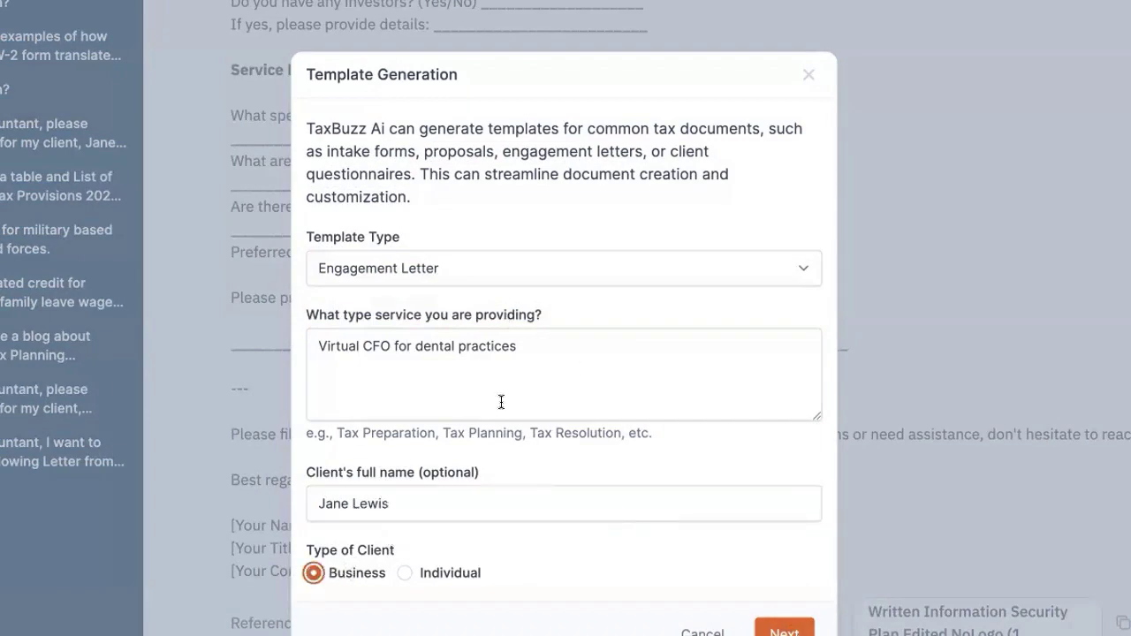
left_click(785, 631)
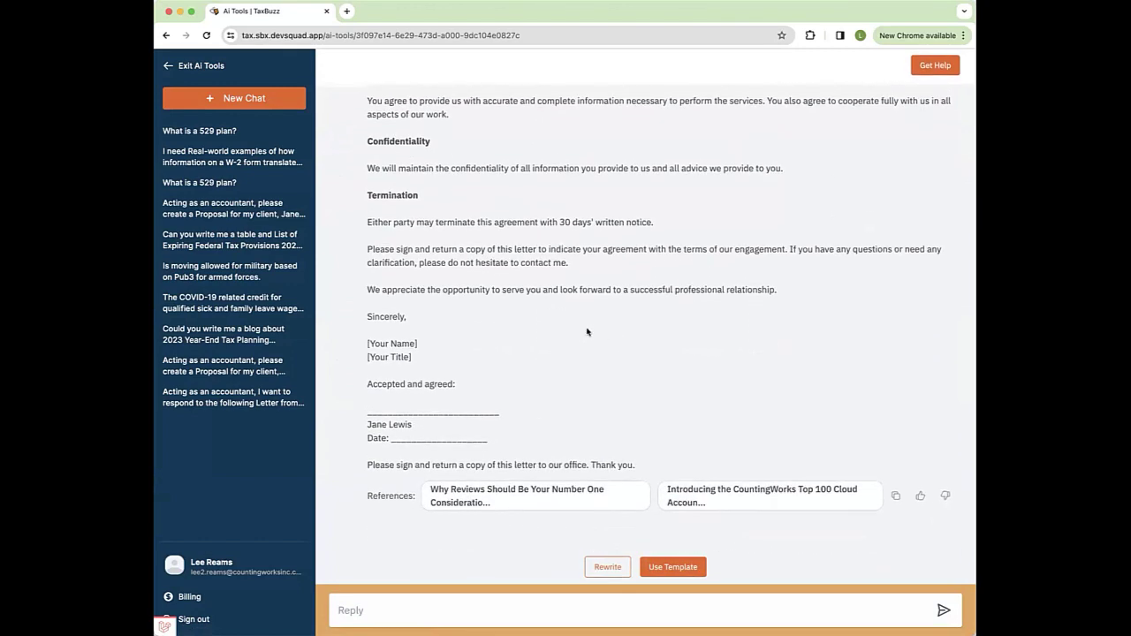
Step: Choose the Copy Spinner template and paste in the higher-education marketing copy
left_click(694, 566)
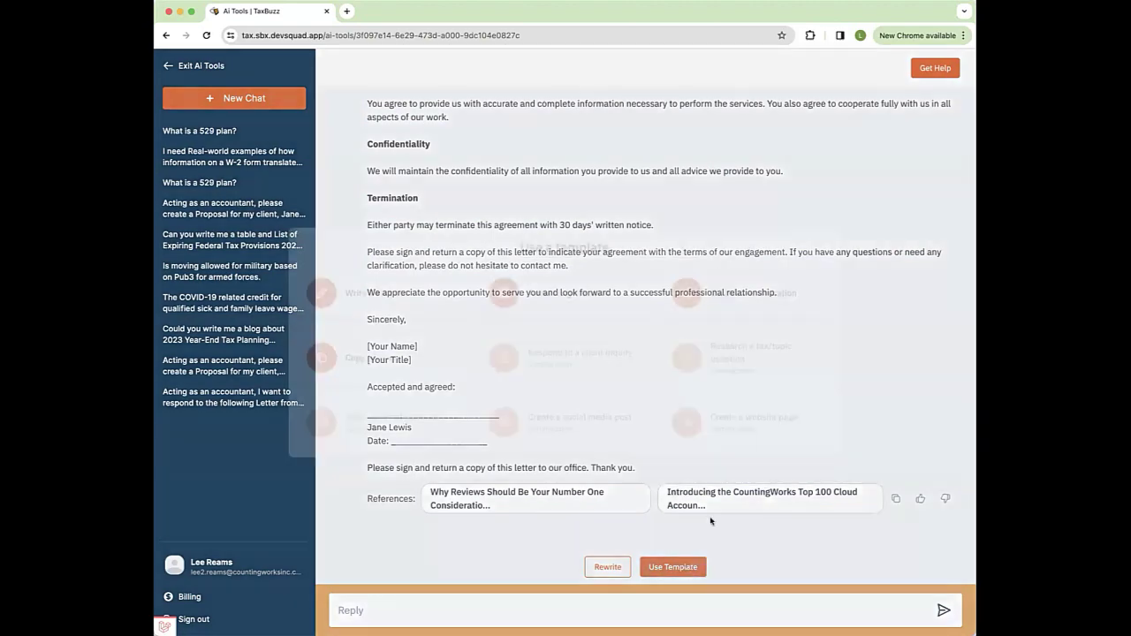
left_click(377, 371)
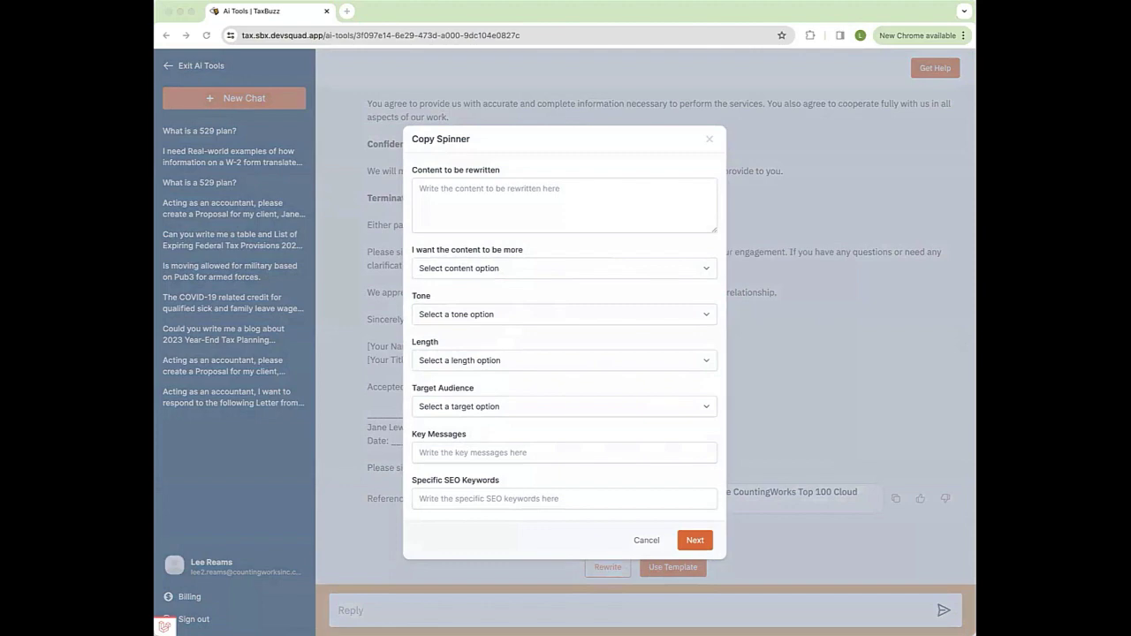
left_click(459, 198)
key("super+v")
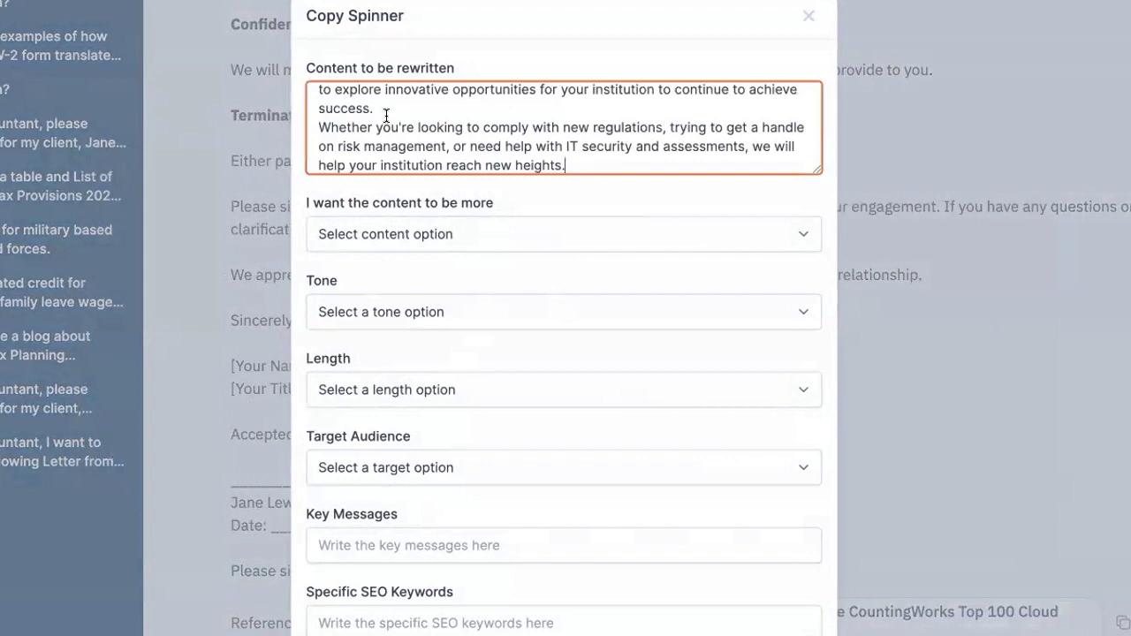
Step: Set the rewrite to Engaging, Authoritative tone, same length, for a Prospect audience
left_click(381, 235)
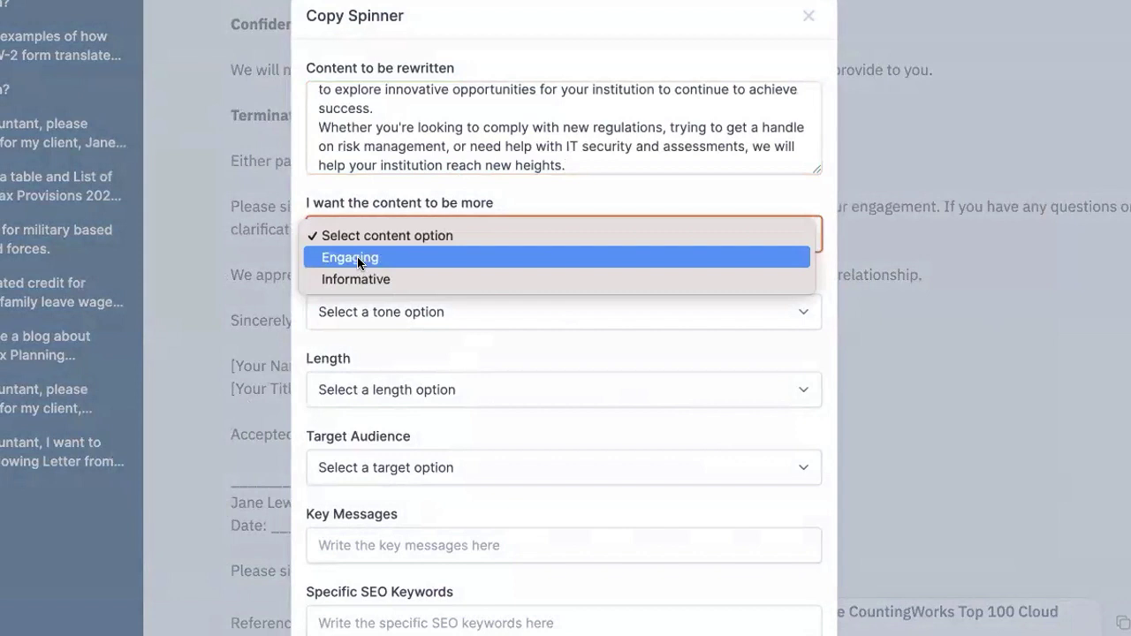
left_click(357, 256)
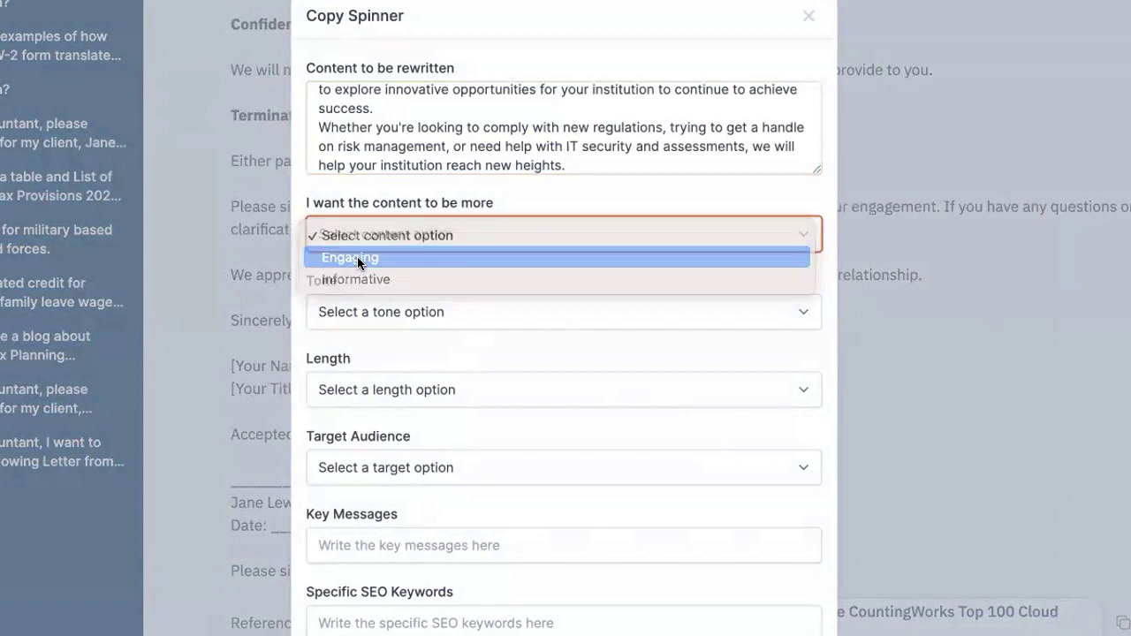
left_click(345, 315)
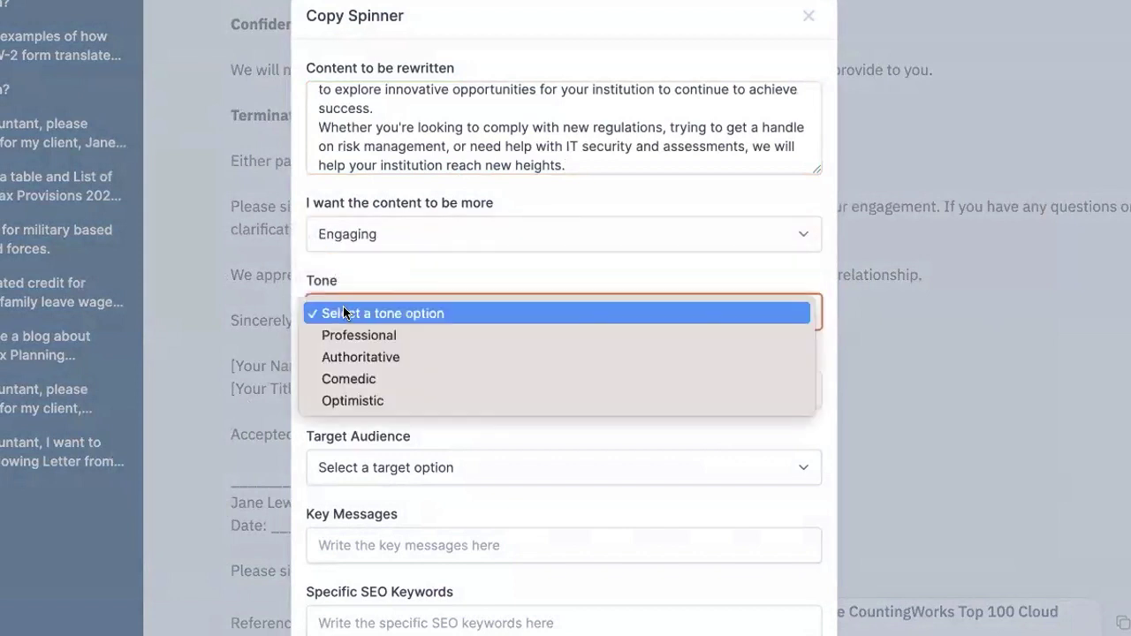
left_click(357, 357)
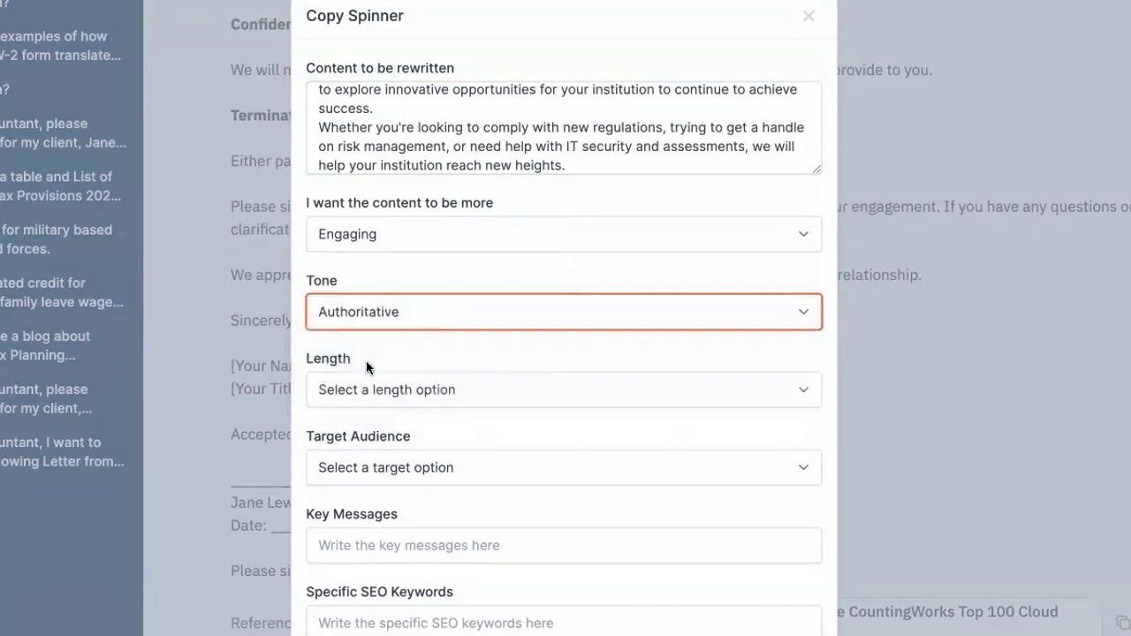
left_click(359, 390)
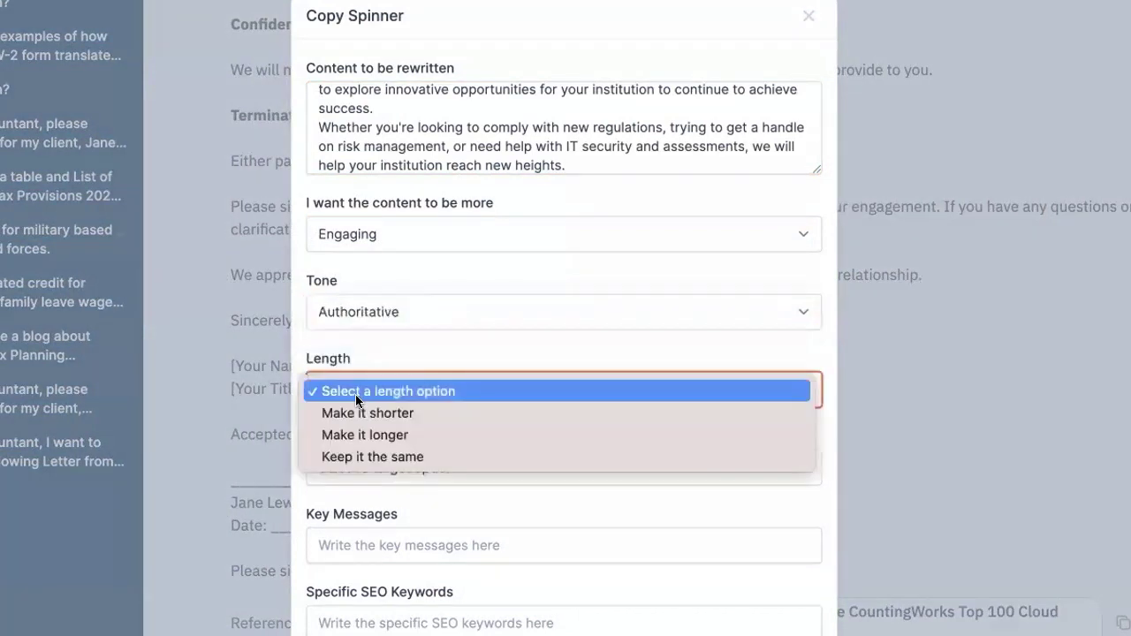
left_click(355, 456)
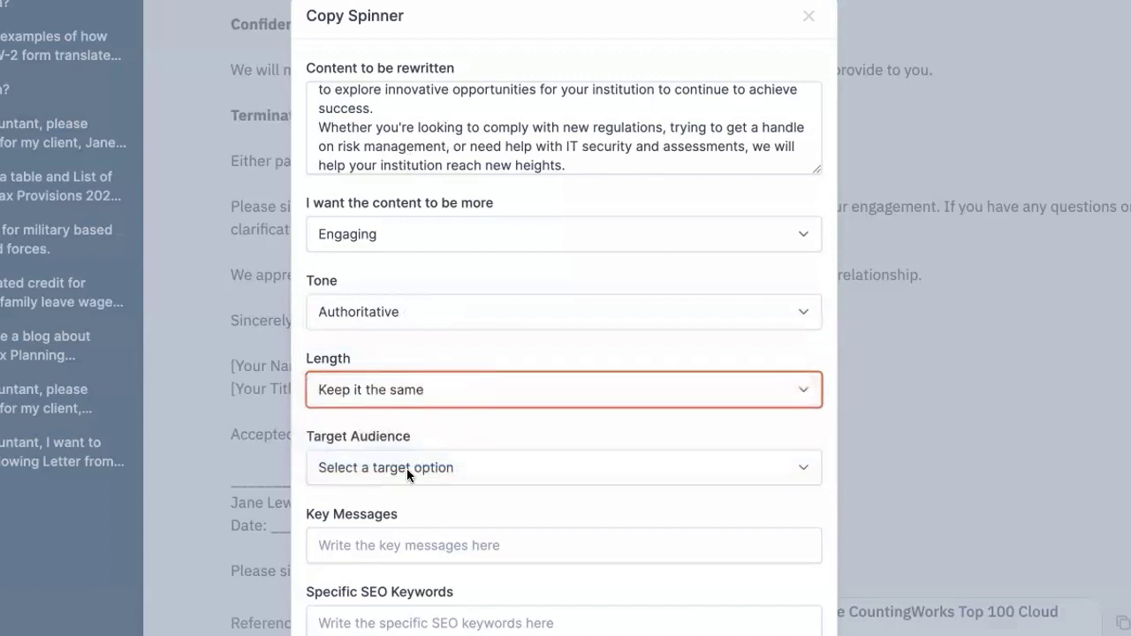
left_click(361, 468)
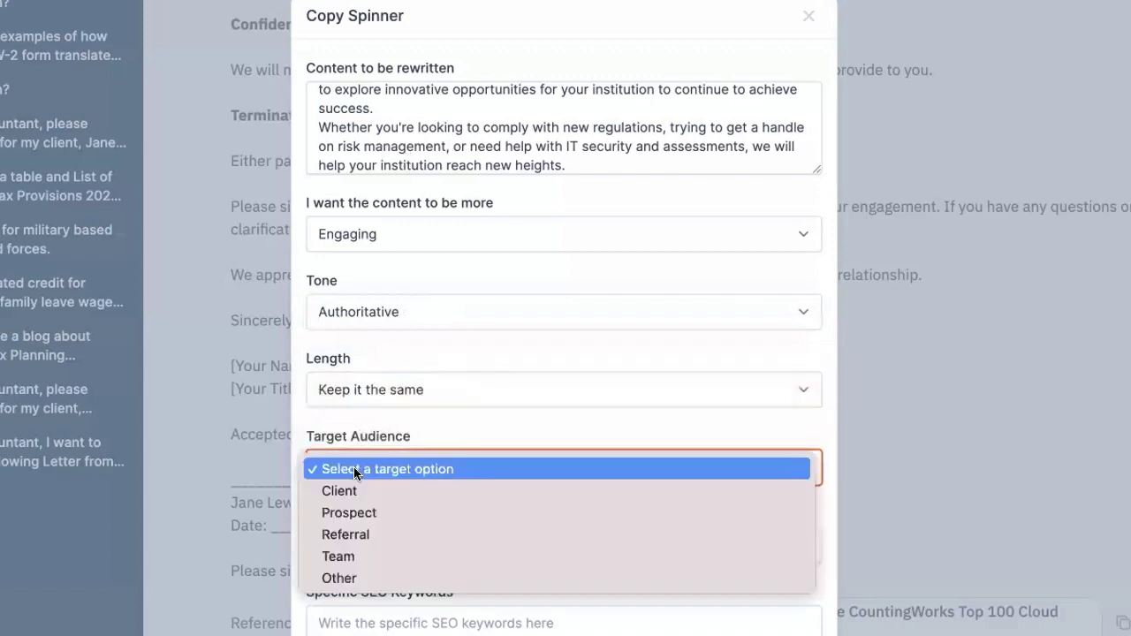
left_click(345, 513)
left_click(352, 548)
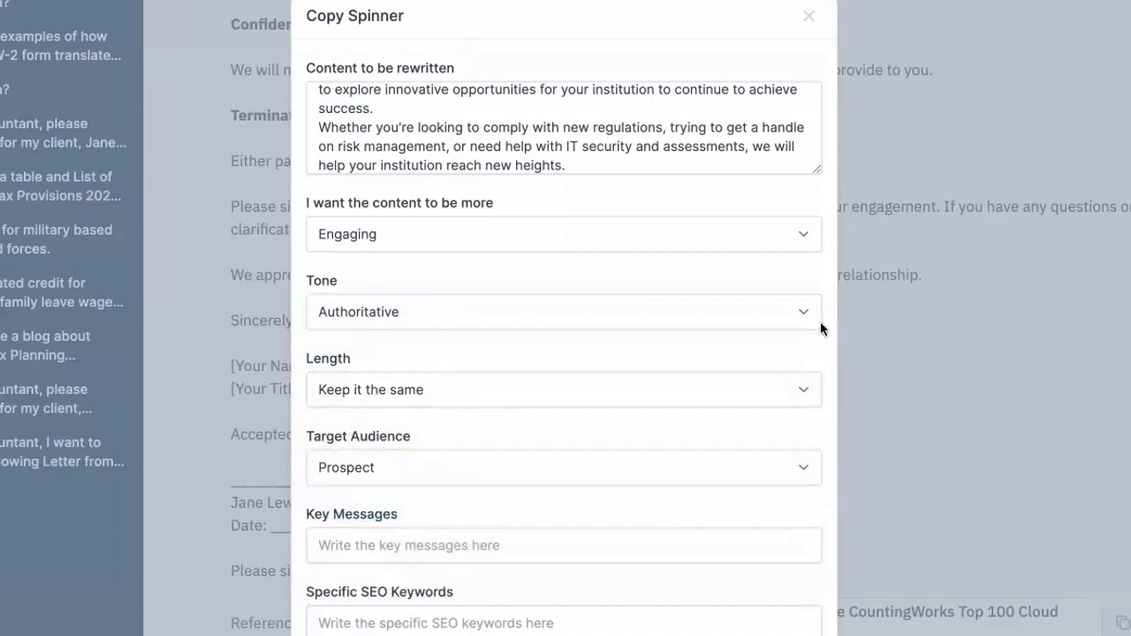
Step: Fill in 'Higher Education' as both the key message and the SEO keyword
left_click(347, 537)
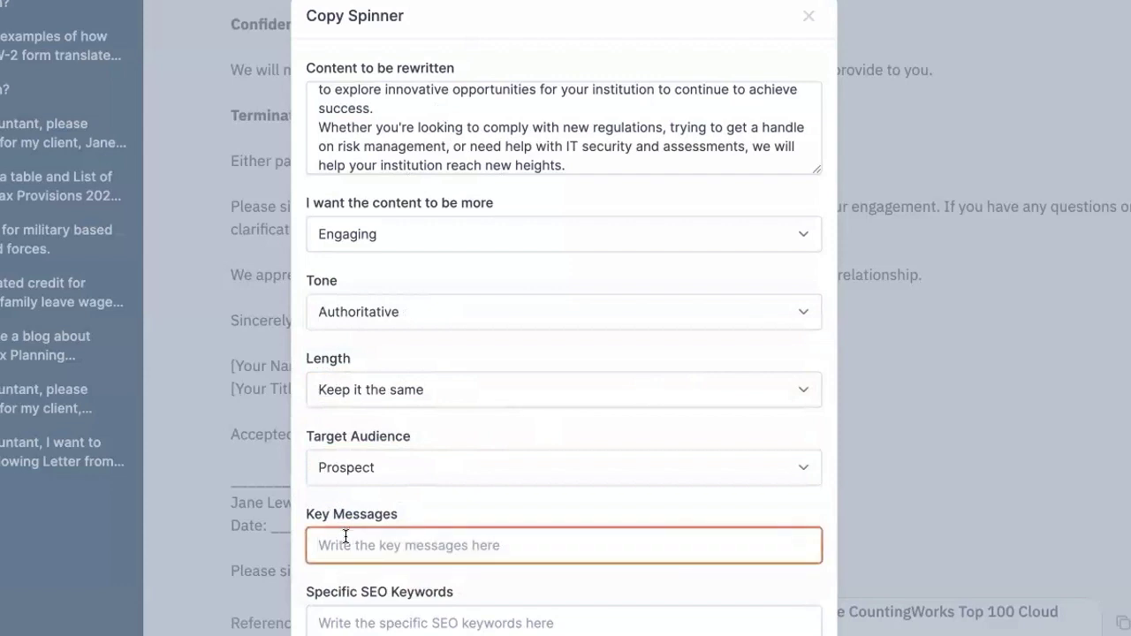
type("Higher Education")
left_click(350, 622)
type("Higher Education")
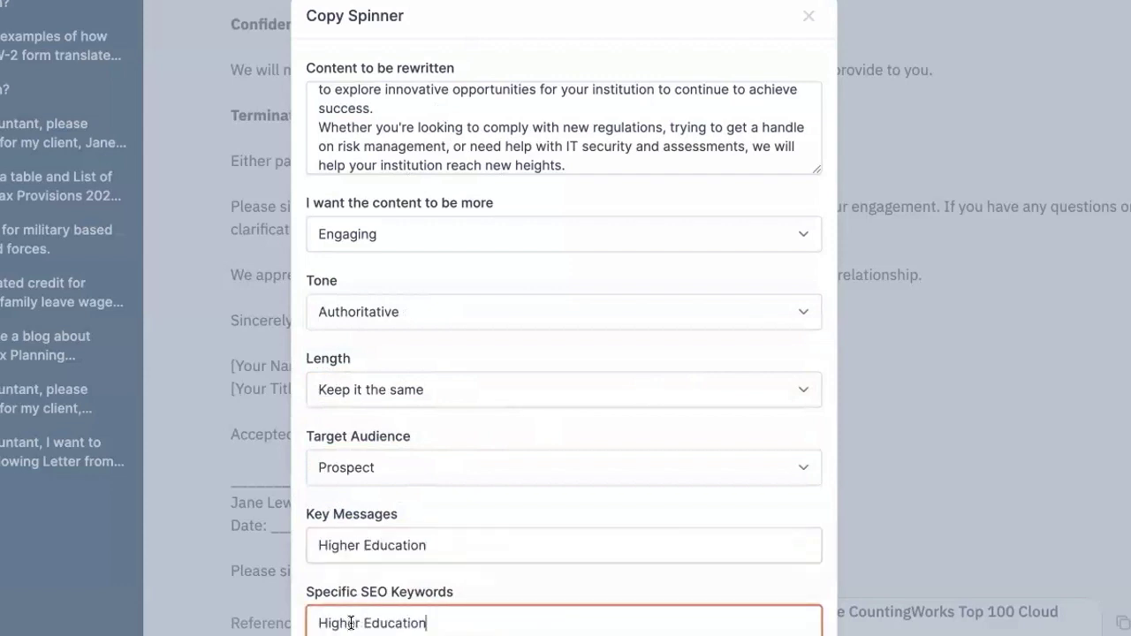
key("Tab")
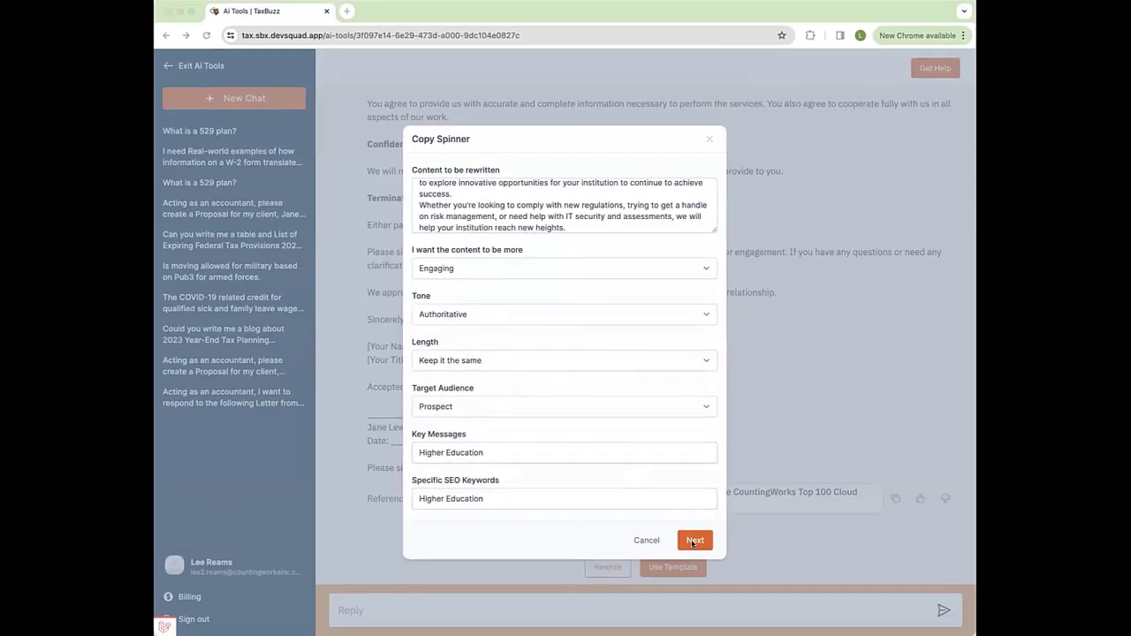
left_click(694, 540)
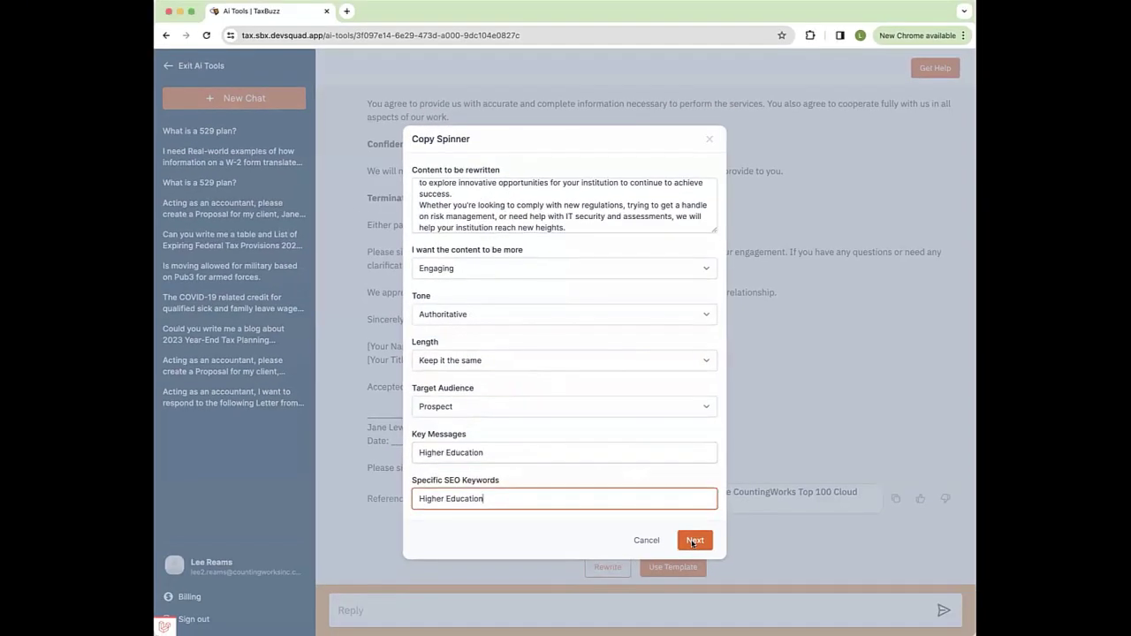
Step: Submit the Copy Spinner request and highlight the plagiarism reminder in the rewritten copy
left_click(695, 540)
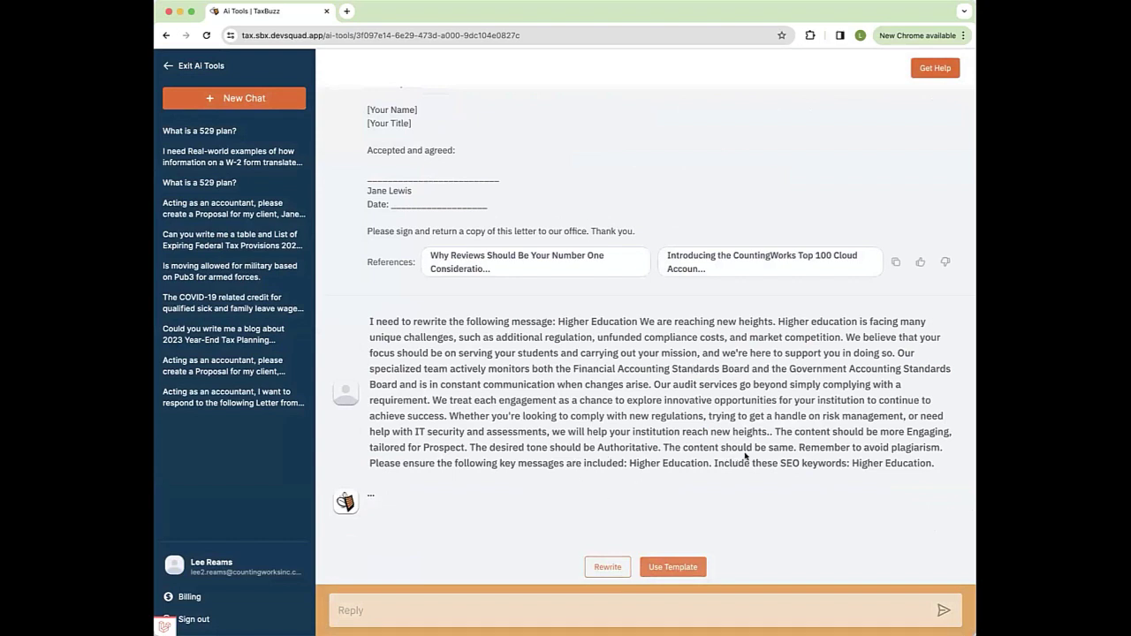
left_click_drag(798, 447, 945, 448)
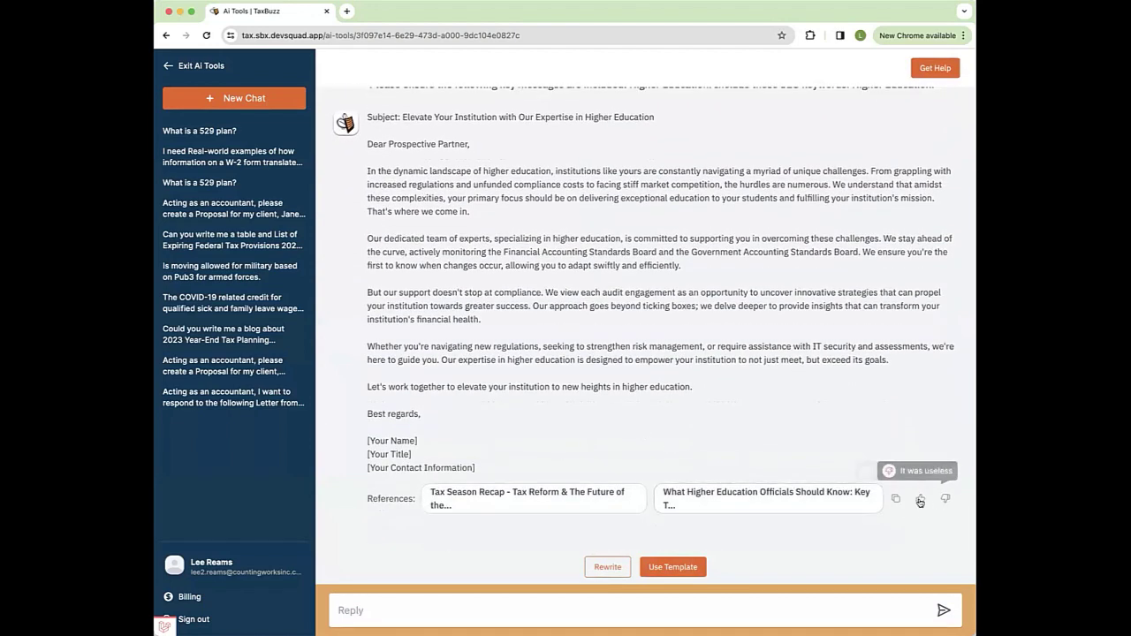
Step: Give the higher-education rewrite a thumbs-up and send the positive feedback
left_click(920, 500)
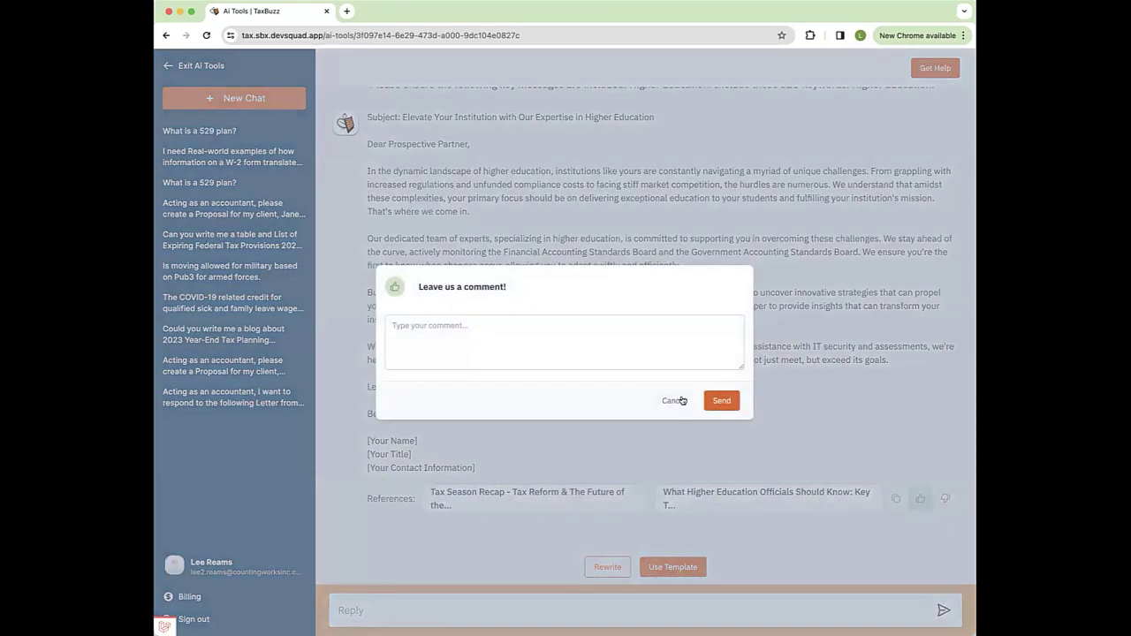
left_click(722, 401)
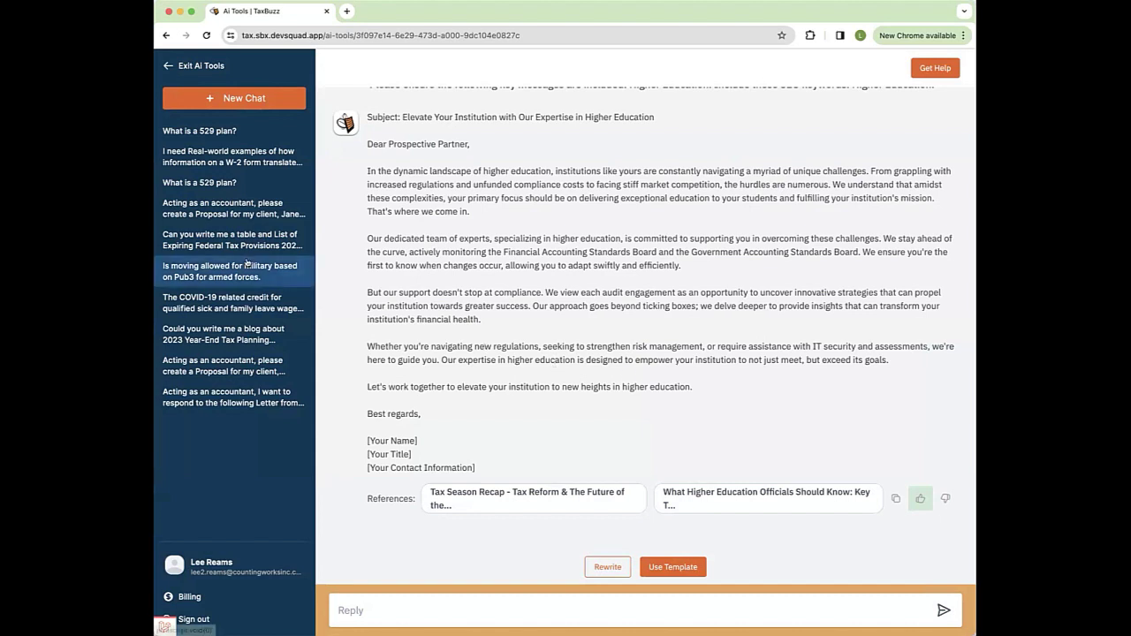
Step: Open the 2023 Year-End Tax Planning blog chat and read through its prompt and brief outline
left_click(220, 333)
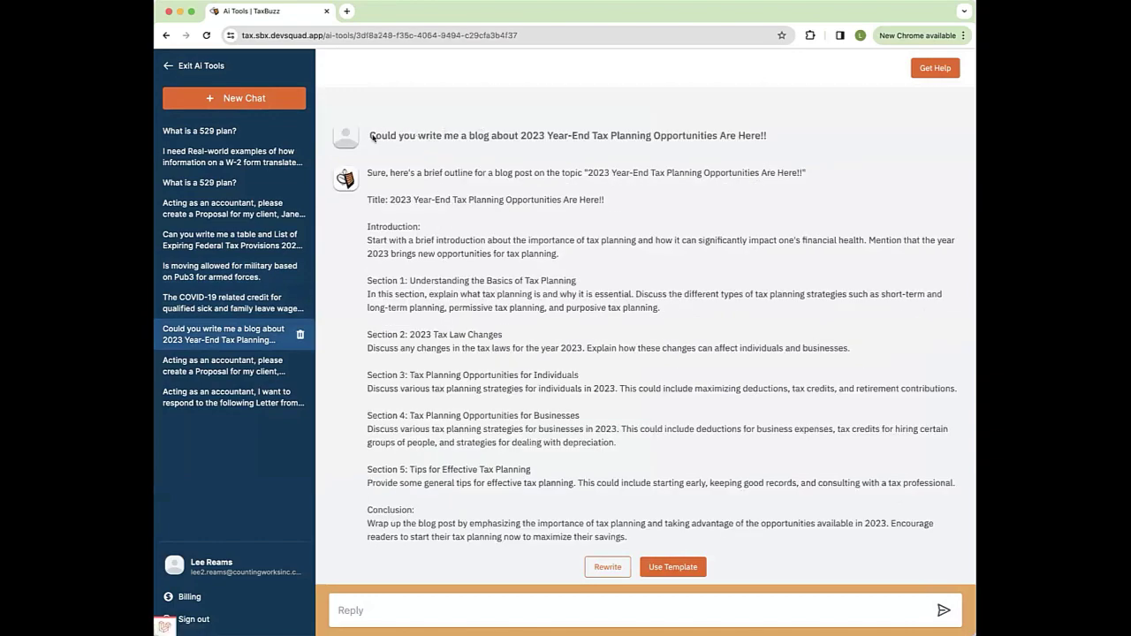
left_click_drag(371, 135, 659, 136)
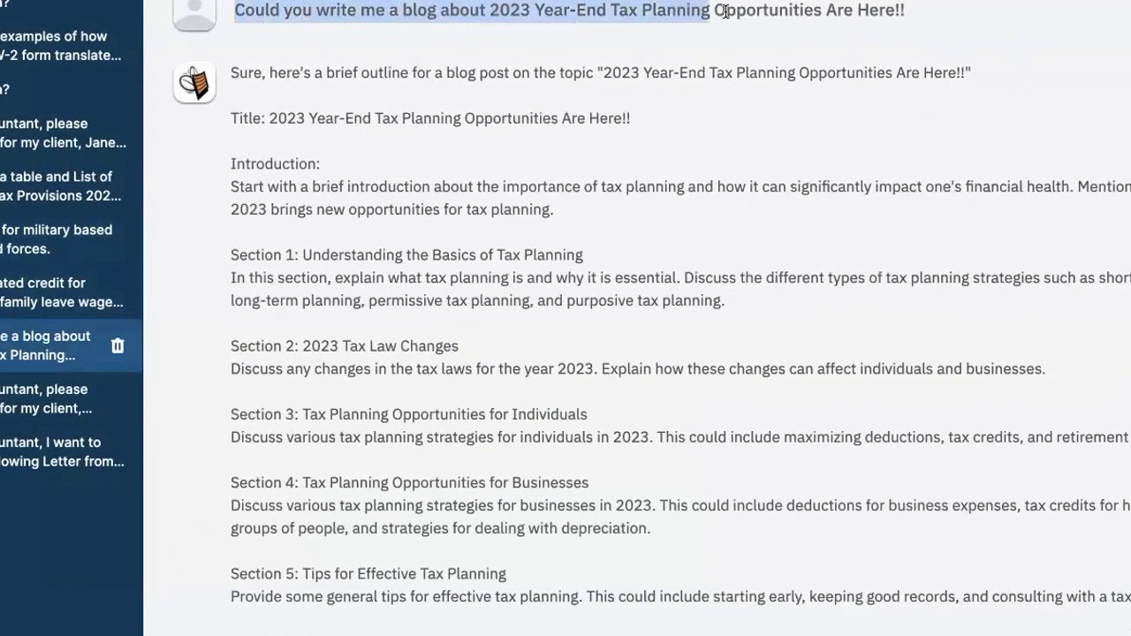
left_click(530, 10)
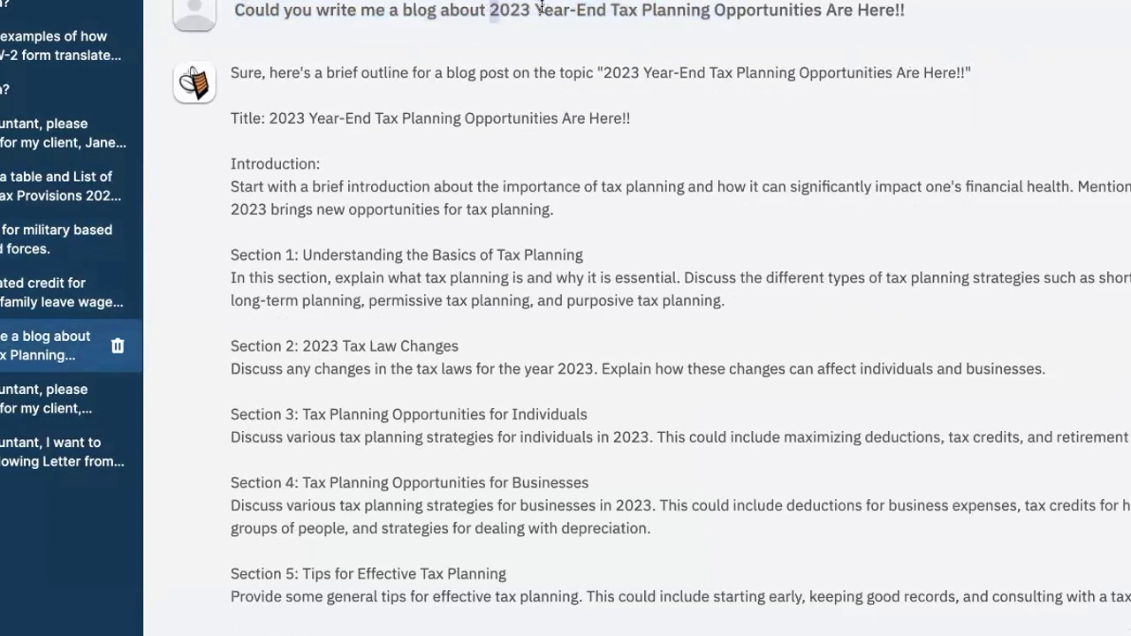
left_click_drag(541, 7, 530, 7)
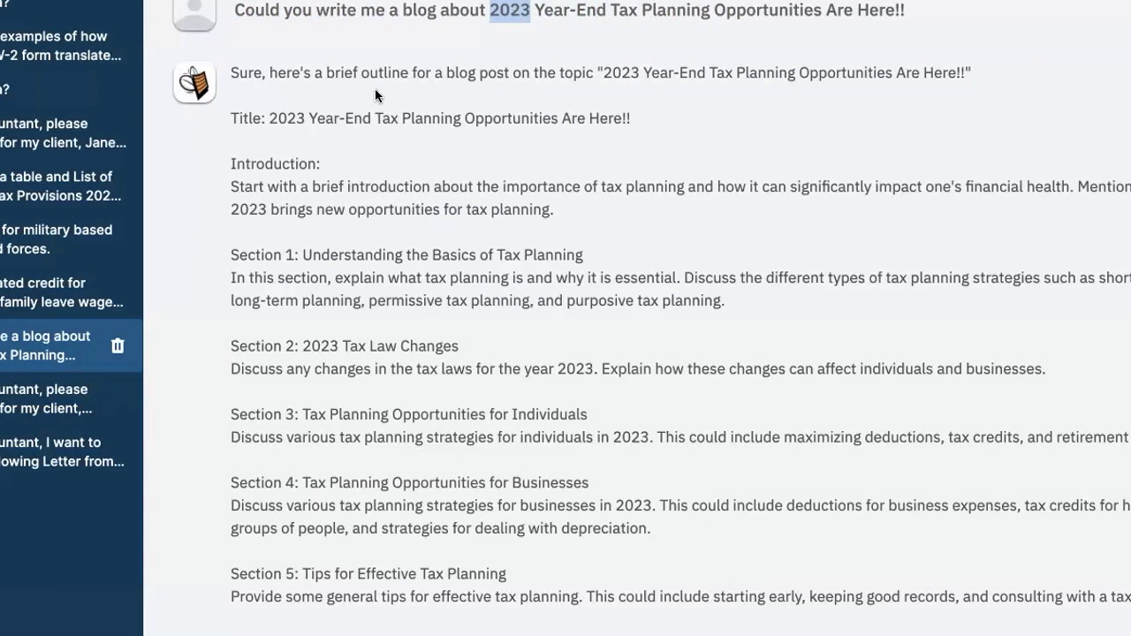
left_click_drag(330, 72, 522, 73)
scroll(483, 119, "down", 3)
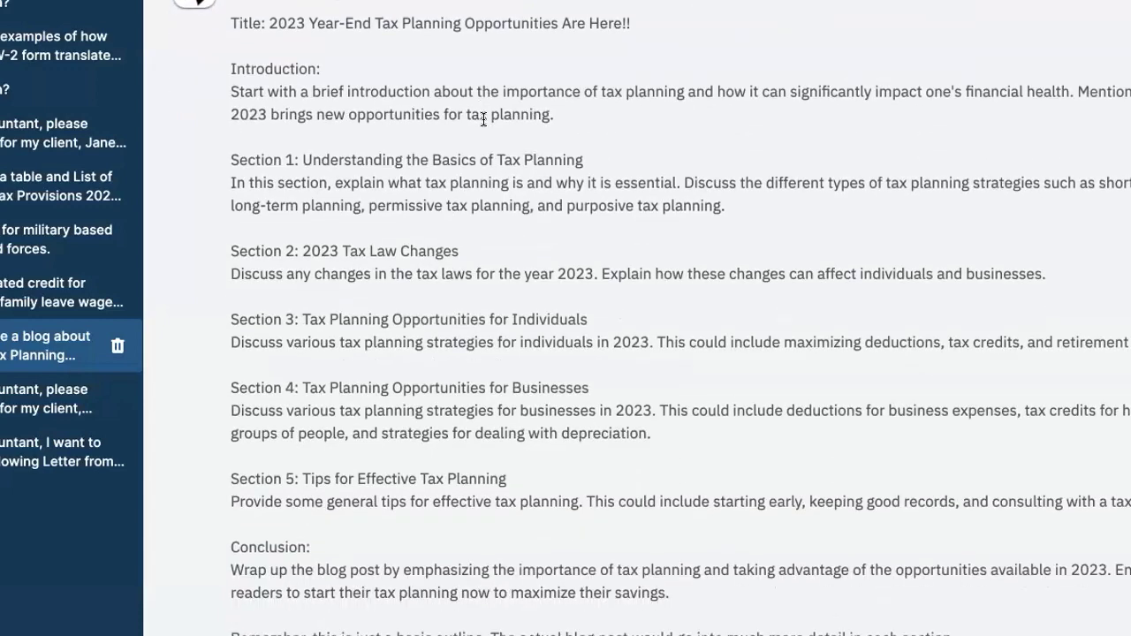
scroll(349, 245, "up", 1)
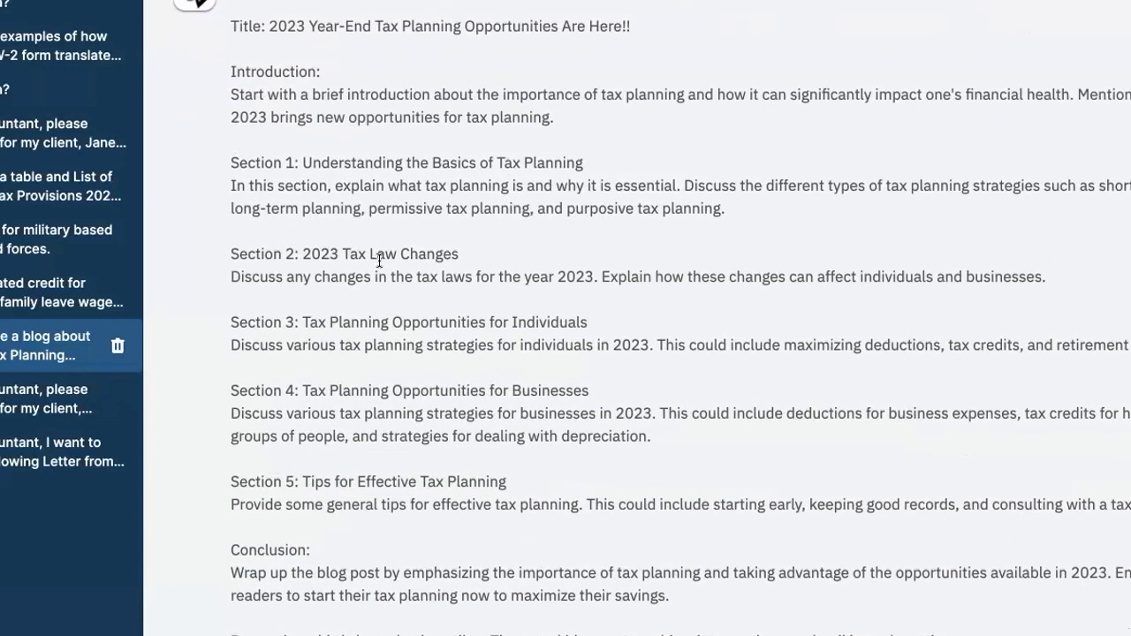
scroll(378, 252, "down", 5)
scroll(381, 261, "up", 5)
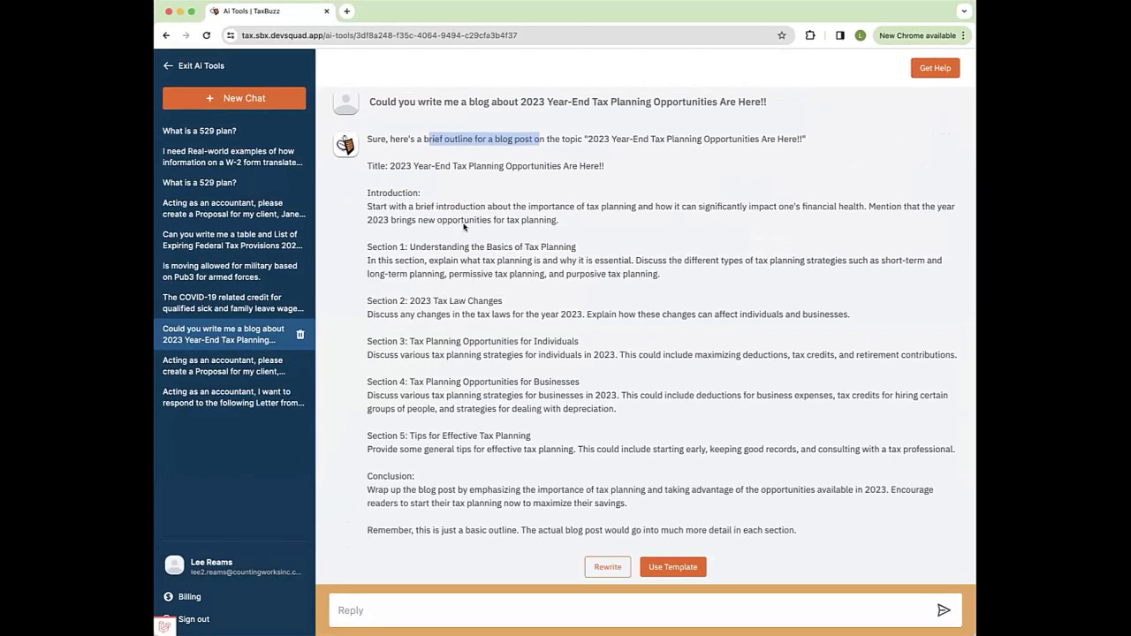
left_click_drag(500, 100, 555, 101)
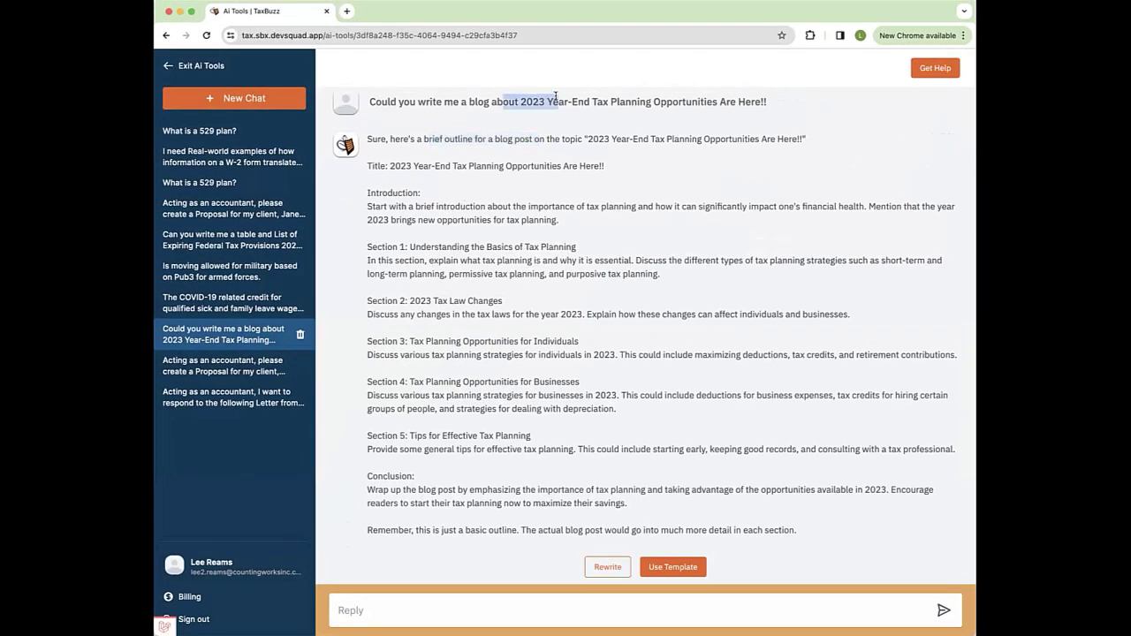